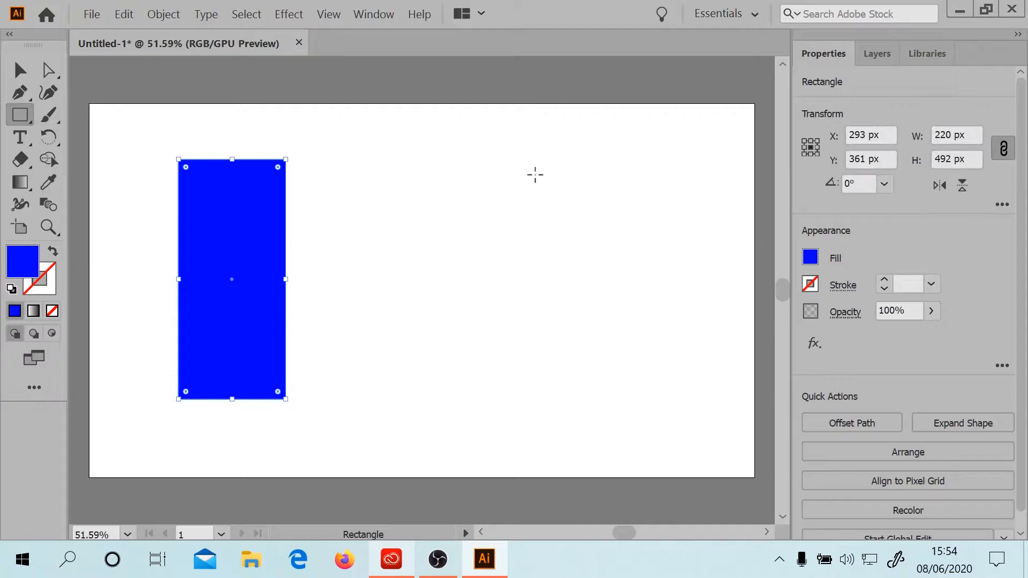
- Create an eight-sided polygon with a 50 px radius on the empty artboard area beside the blue rectangle
{"action": "left_click", "coordinate": [14, 119]}
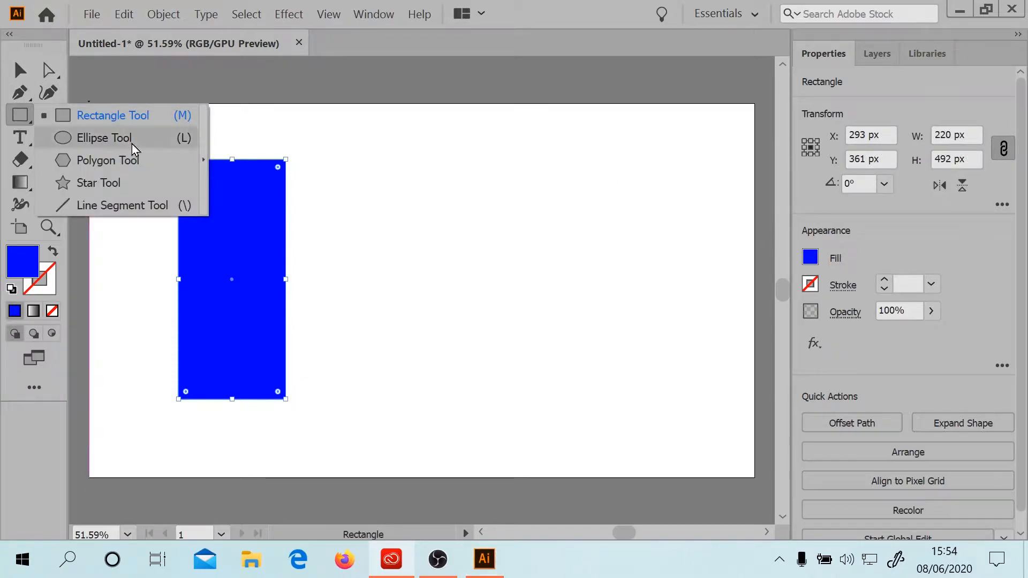
{"action": "left_click", "coordinate": [111, 164]}
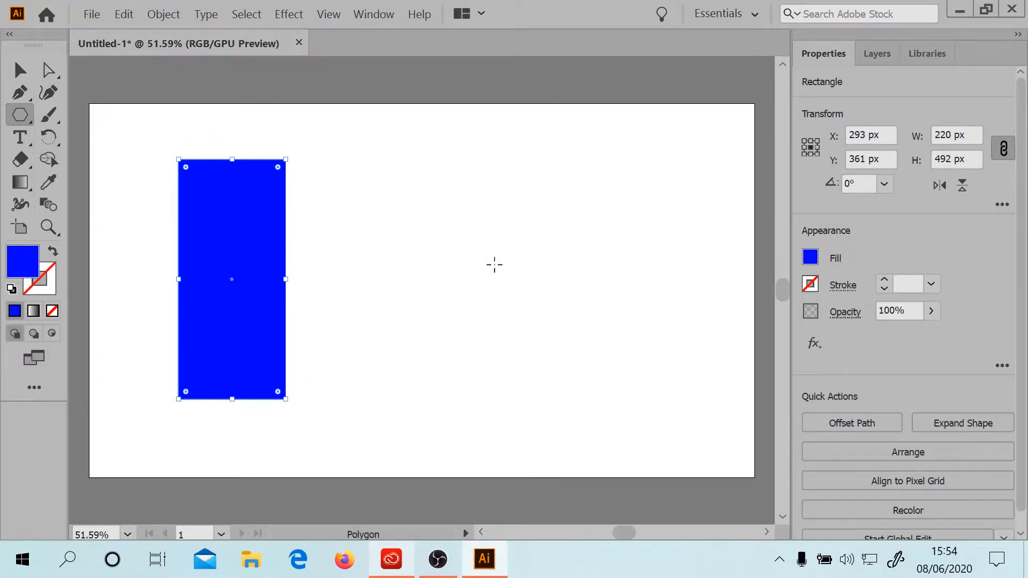
{"action": "left_click", "coordinate": [460, 265]}
{"action": "left_click", "coordinate": [475, 270]}
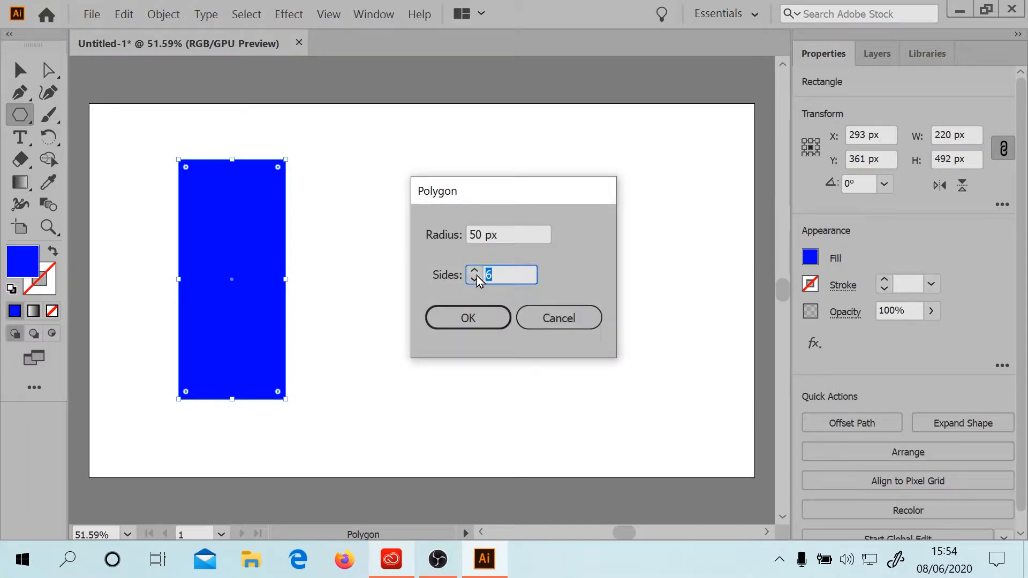
{"action": "left_click", "coordinate": [475, 270]}
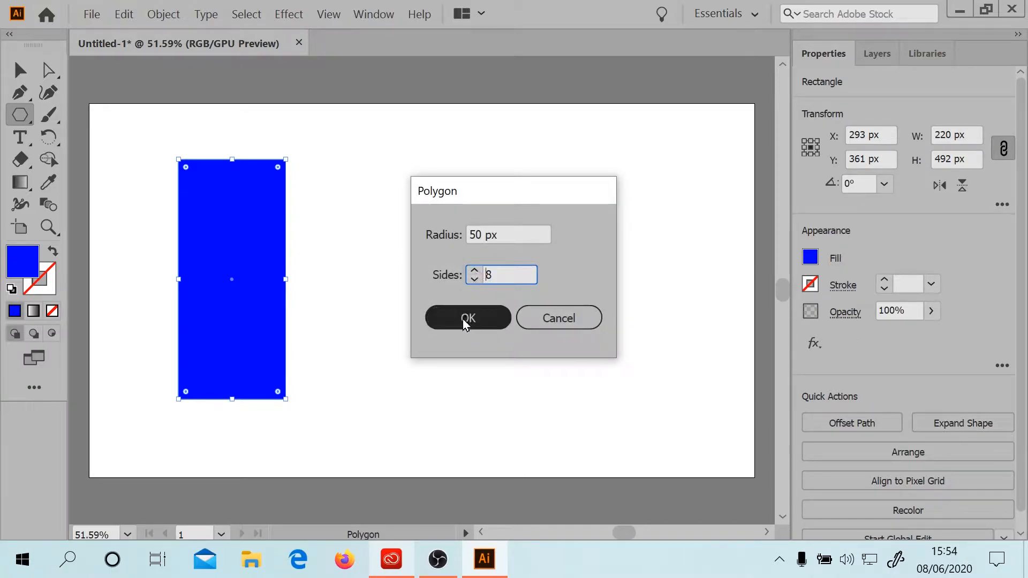
{"action": "left_click", "coordinate": [464, 318]}
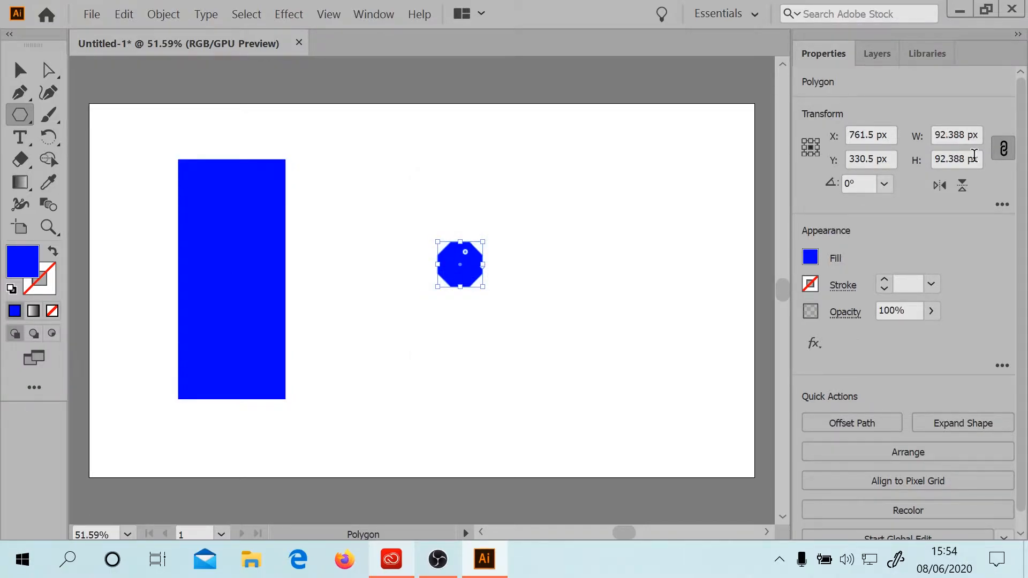
- Fill the octagon with red and set its width to 400 px with proportions constrained
{"action": "left_click", "coordinate": [810, 257]}
{"action": "left_click", "coordinate": [748, 328]}
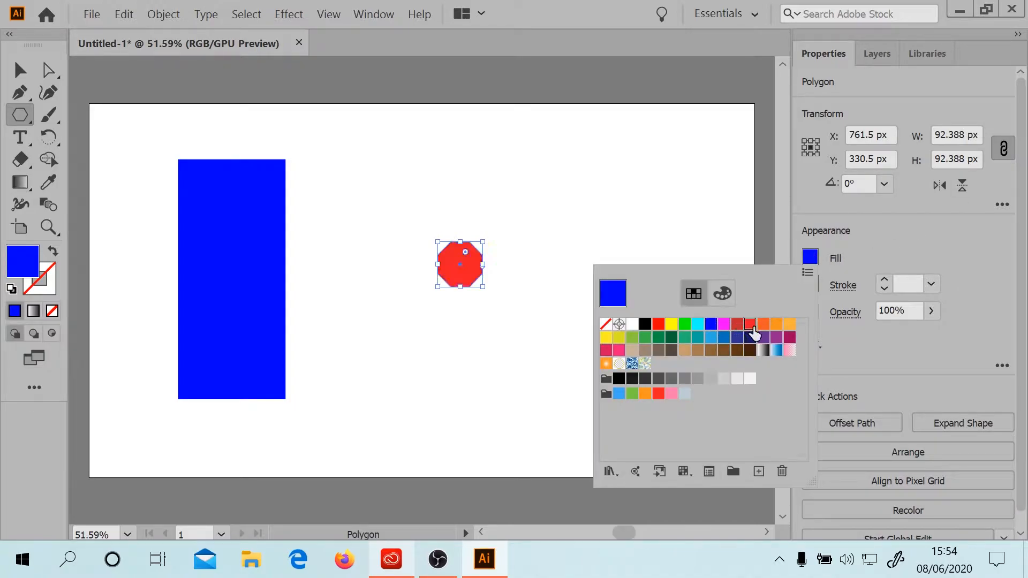
{"action": "double_click", "coordinate": [952, 135]}
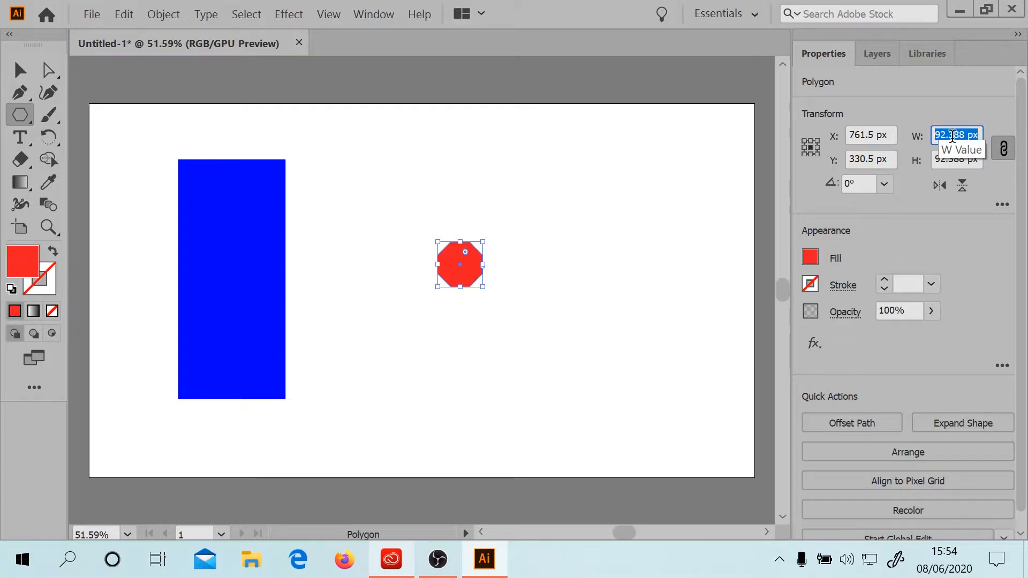
{"action": "type", "text": "400"}
{"action": "key", "text": "Return"}
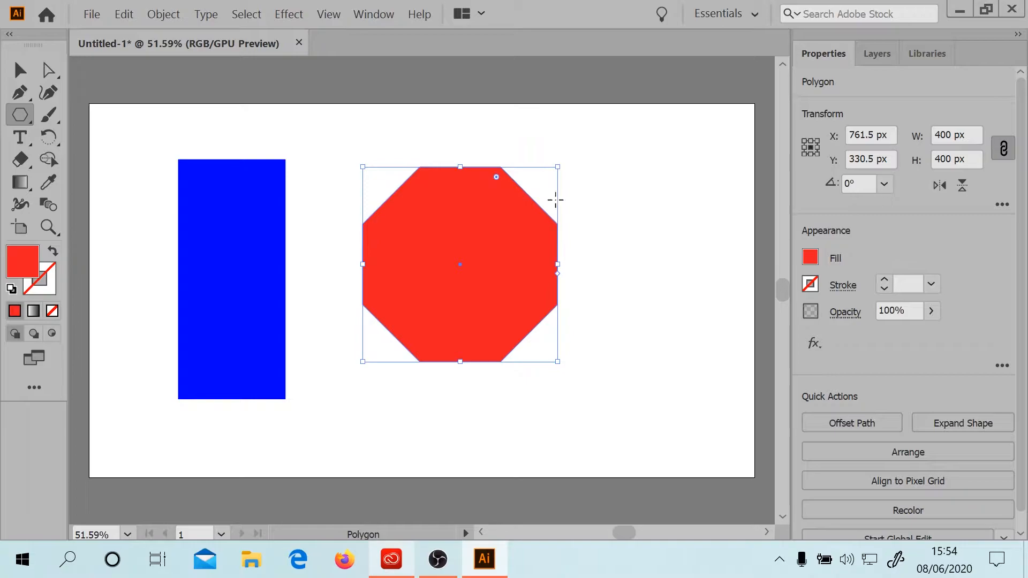
- Scale the octagon to the blue rectangle's 492 px height and move it so it overlaps most of the rectangle
{"action": "left_click", "coordinate": [23, 68]}
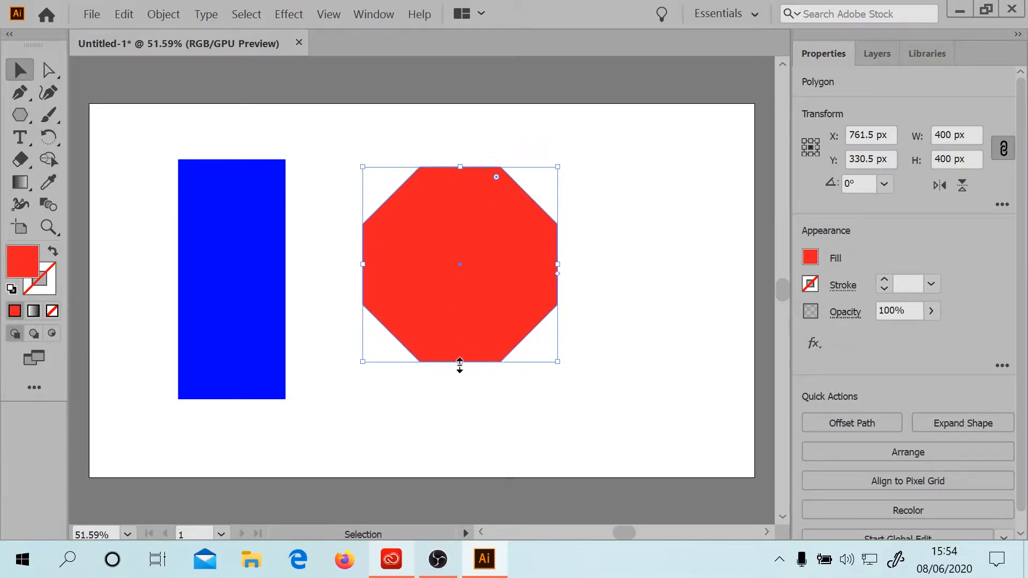
{"action": "left_click_drag", "start_coordinate": [460, 363], "coordinate": [460, 399]}
{"action": "left_click_drag", "start_coordinate": [461, 167], "coordinate": [461, 160]}
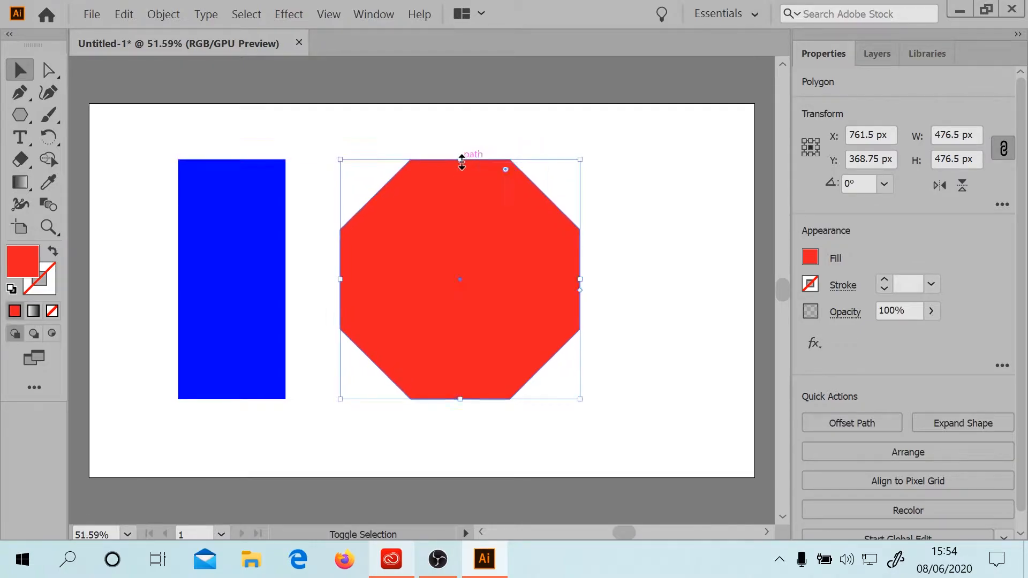
{"action": "left_click_drag", "start_coordinate": [463, 257], "coordinate": [306, 257]}
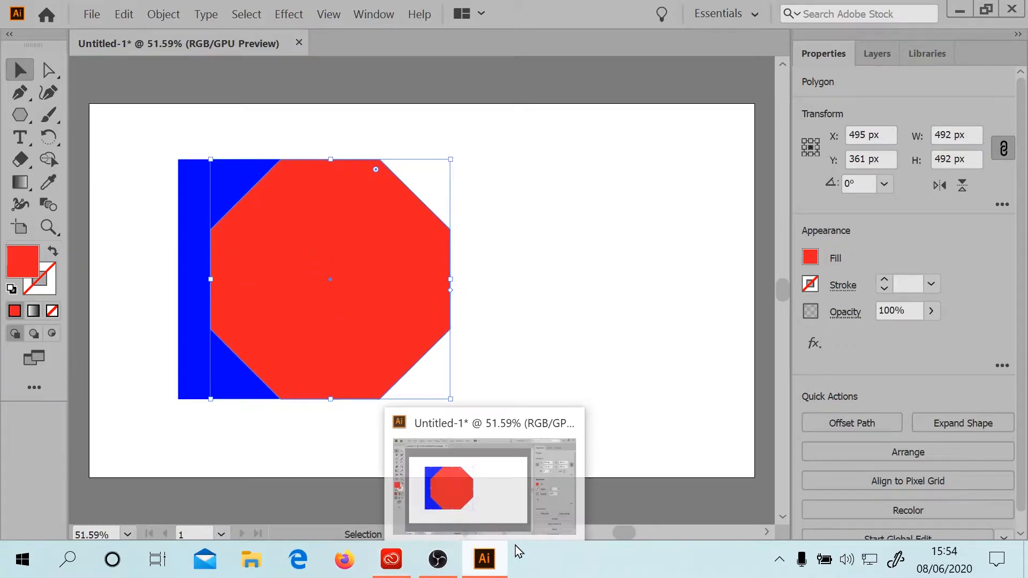
{"action": "left_click_drag", "start_coordinate": [618, 533], "coordinate": [613, 533]}
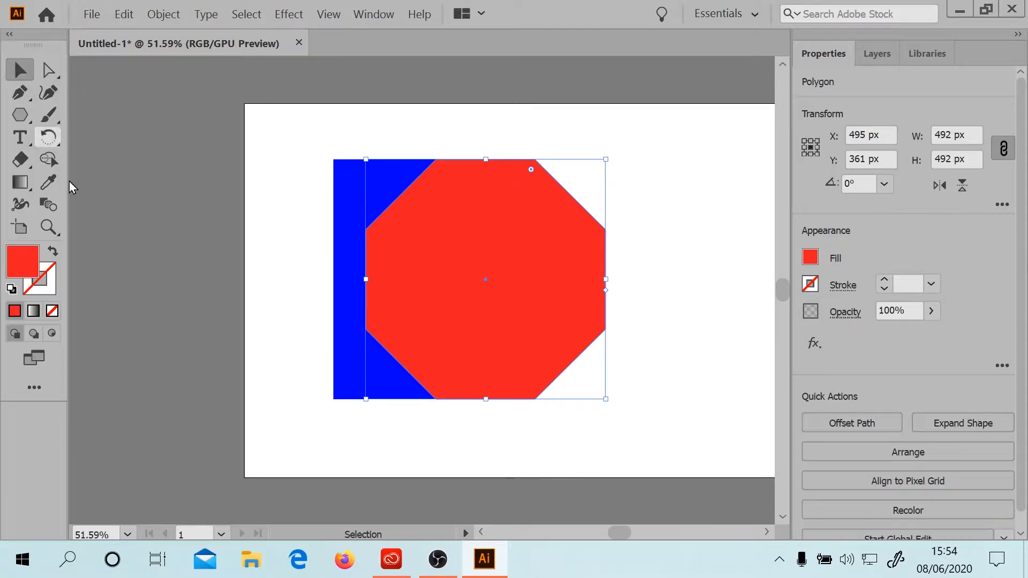
- Select the rectangle and the octagon together and activate the Shape Builder tool
{"action": "left_click", "coordinate": [49, 160]}
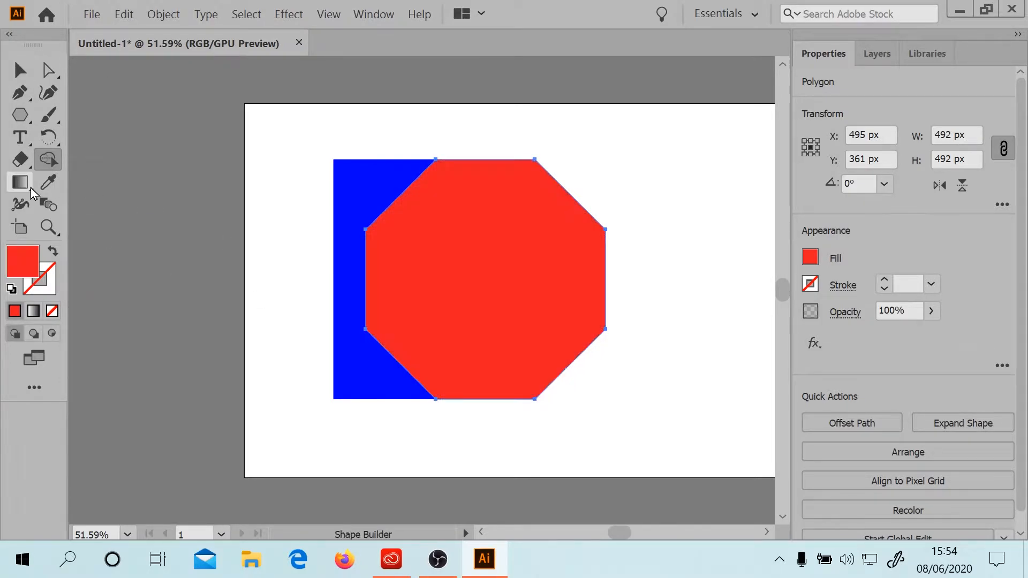
{"action": "left_click", "coordinate": [19, 78]}
{"action": "left_click_drag", "start_coordinate": [282, 127], "coordinate": [677, 455]}
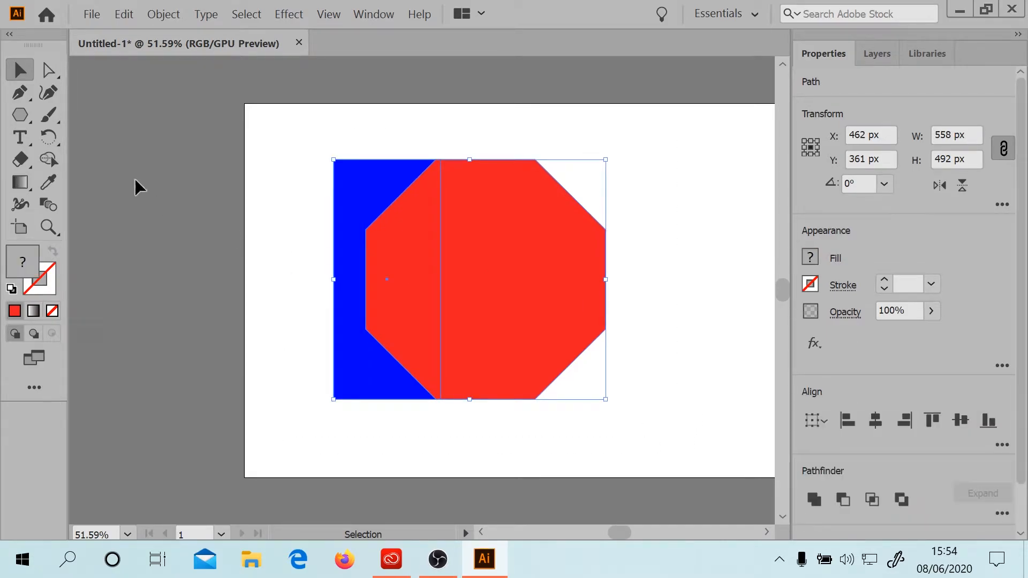
{"action": "left_click", "coordinate": [45, 162]}
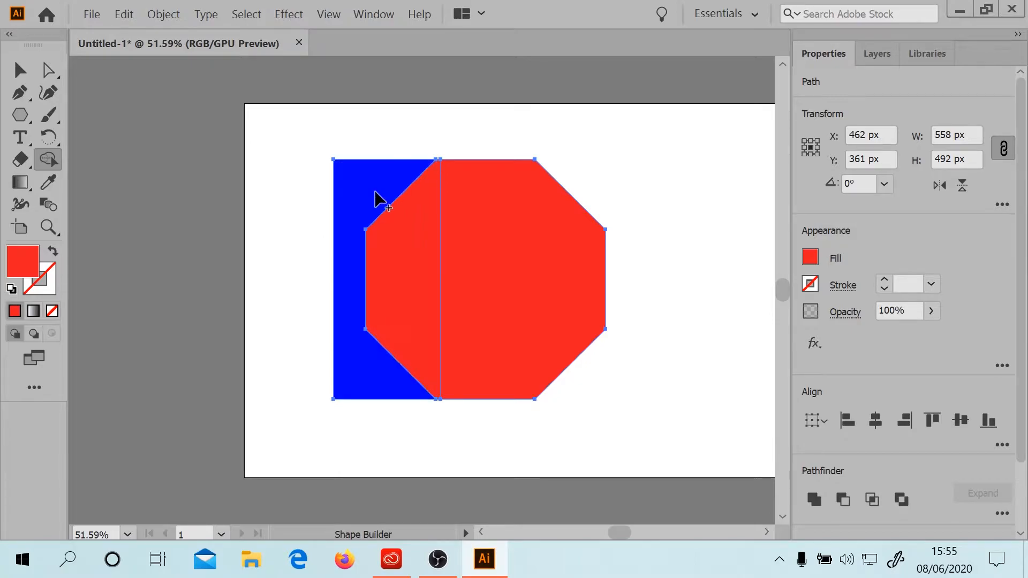
- Try merging the blue region with the overlap, starting from blue and starting from the overlap, and undo each merge
{"action": "left_click_drag", "start_coordinate": [391, 203], "coordinate": [410, 253]}
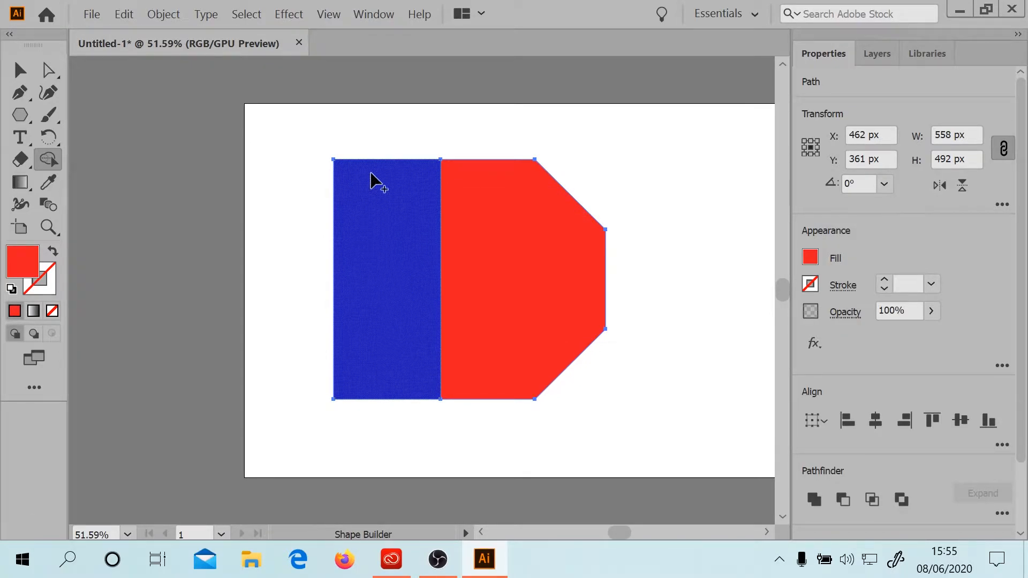
{"action": "key", "text": "ctrl+z"}
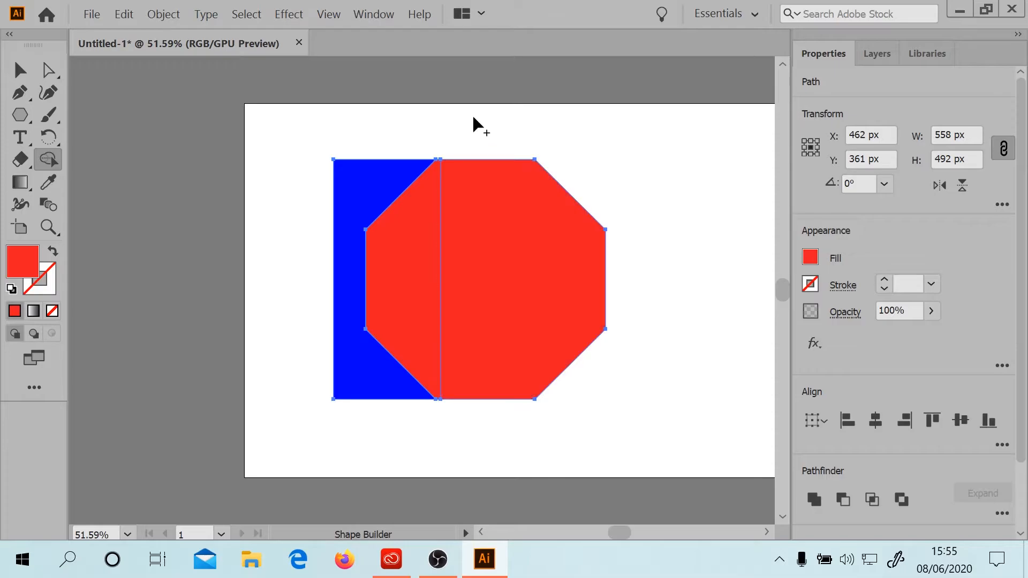
{"action": "left_click", "coordinate": [403, 261]}
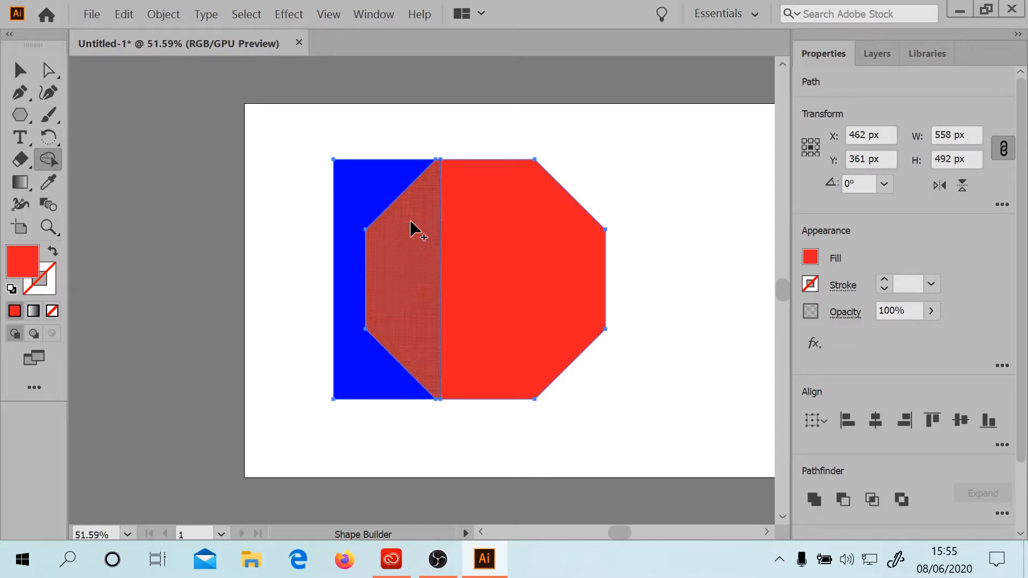
{"action": "mouse_move", "coordinate": [405, 232]}
{"action": "left_mouse_down"}
{"action": "mouse_move", "coordinate": [363, 187]}
{"action": "mouse_move", "coordinate": [361, 196]}
{"action": "left_mouse_up"}
{"action": "key", "text": "ctrl+z"}
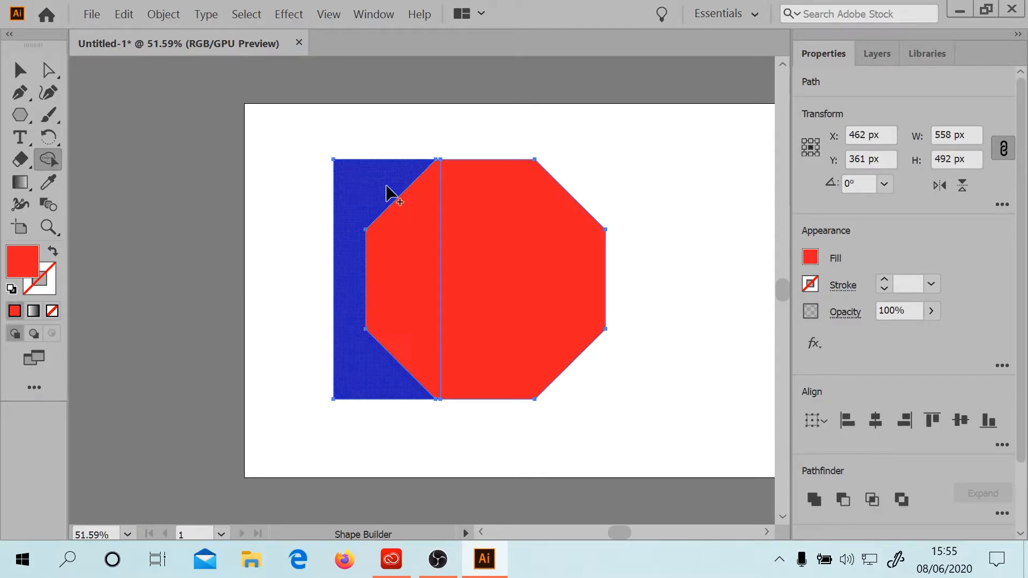
- Try merging all regions into one blue shape with Shape Builder, starting from the blue region, and undo the merge
{"action": "left_click", "coordinate": [362, 194]}
{"action": "mouse_move", "coordinate": [367, 190]}
{"action": "left_mouse_down"}
{"action": "mouse_move", "coordinate": [411, 230]}
{"action": "mouse_move", "coordinate": [477, 241]}
{"action": "left_mouse_up"}
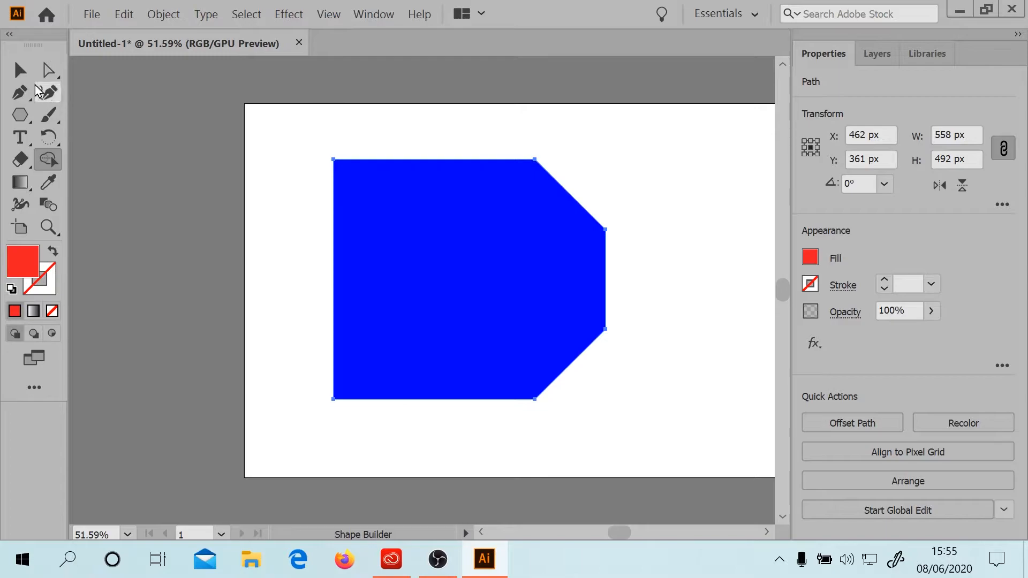
{"action": "left_click", "coordinate": [20, 69]}
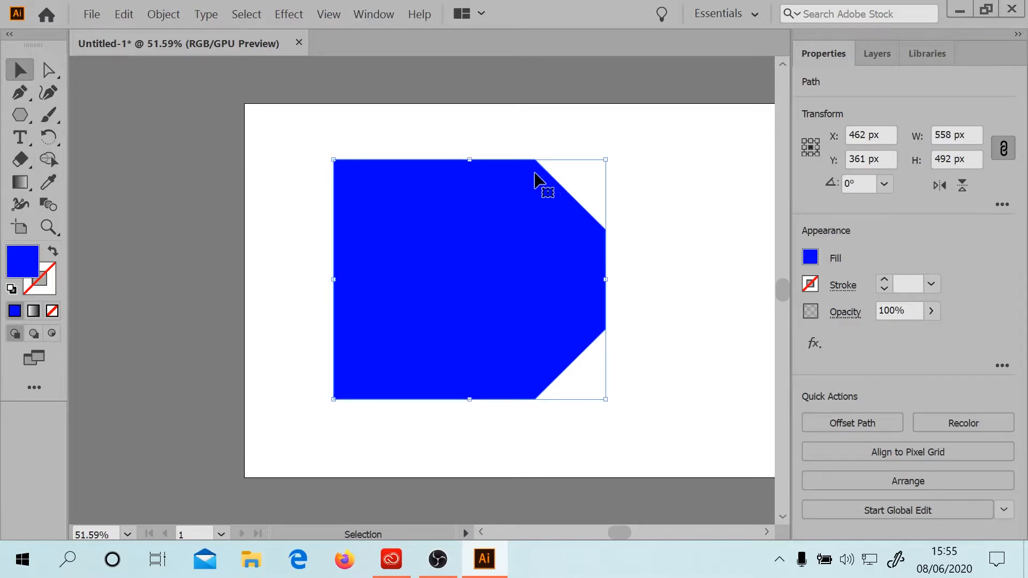
{"action": "key", "text": "ctrl+z"}
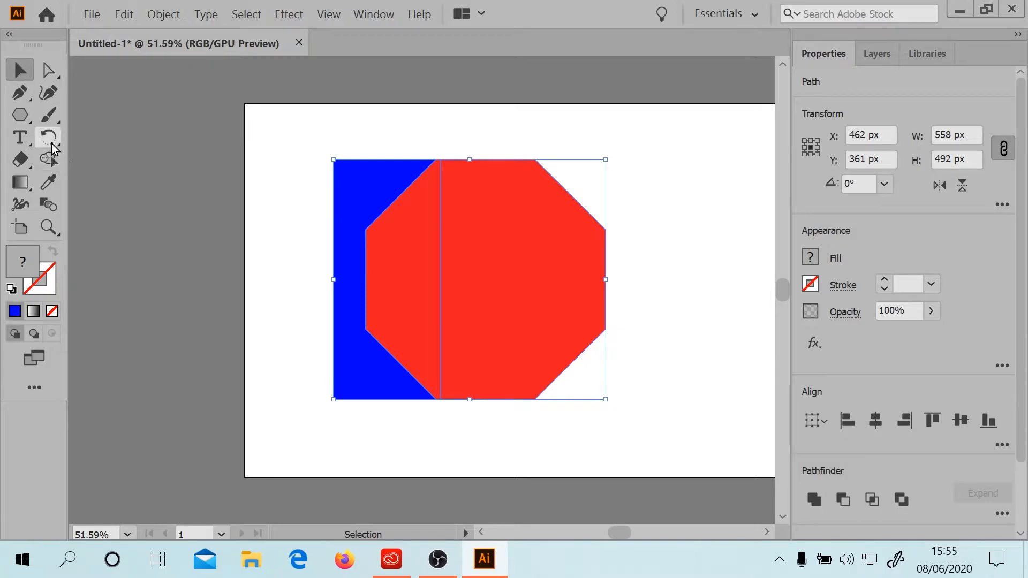
- Try merging all regions into one red shape starting from the octagon, move the result, and undo both changes
{"action": "left_click", "coordinate": [48, 159]}
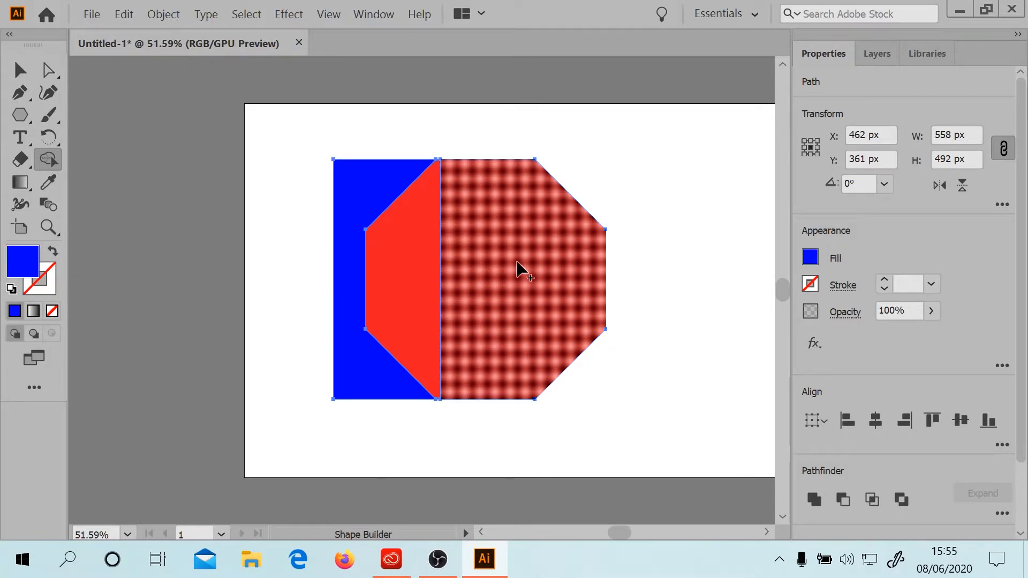
{"action": "mouse_move", "coordinate": [471, 308]}
{"action": "left_mouse_down"}
{"action": "mouse_move", "coordinate": [440, 300]}
{"action": "mouse_move", "coordinate": [405, 271]}
{"action": "mouse_move", "coordinate": [368, 204]}
{"action": "left_mouse_up"}
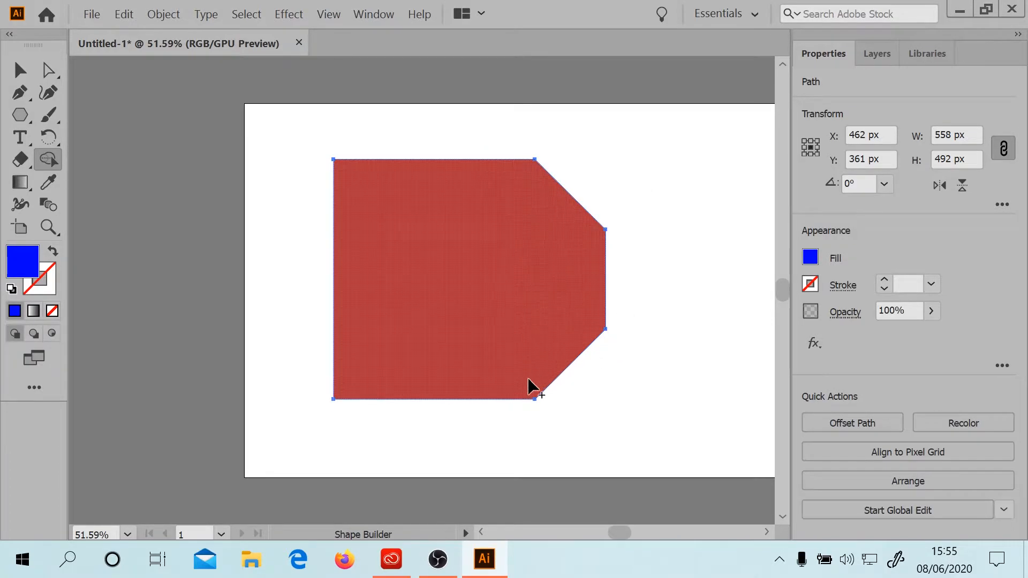
{"action": "left_click", "coordinate": [20, 70]}
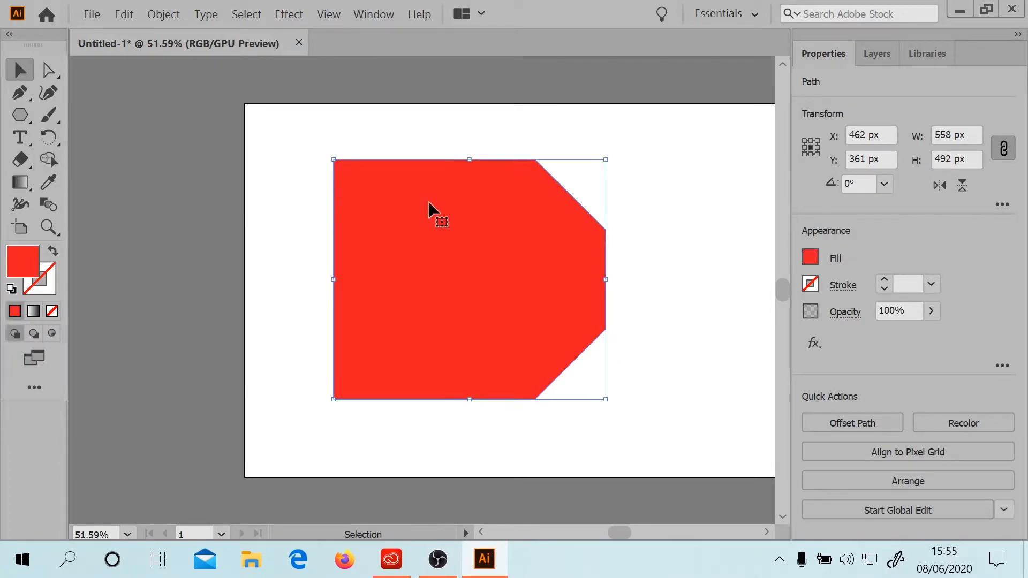
{"action": "left_click_drag", "start_coordinate": [456, 216], "coordinate": [479, 236]}
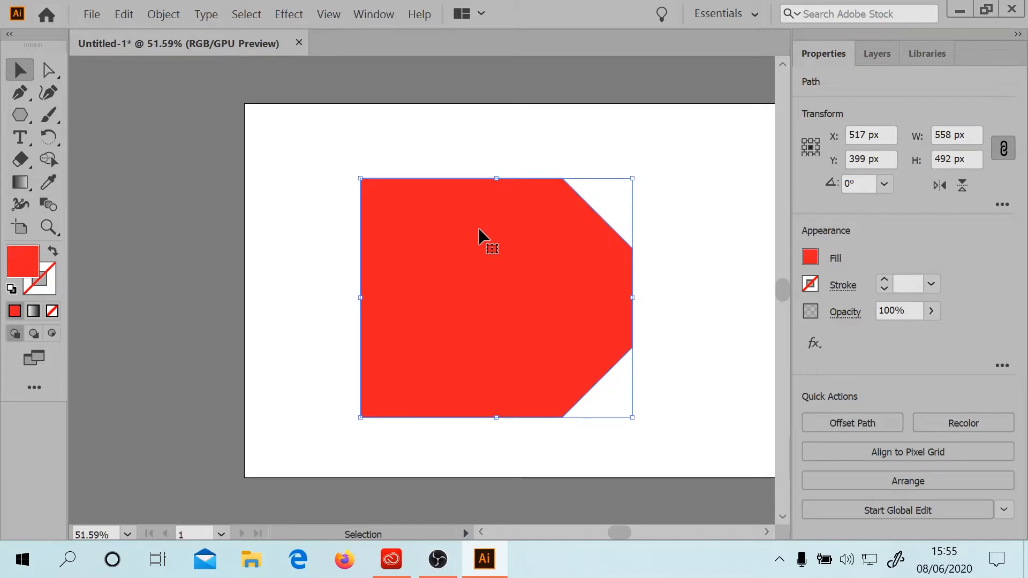
{"action": "key", "text": "ctrl+z"}
{"action": "key", "text": "ctrl+z"}
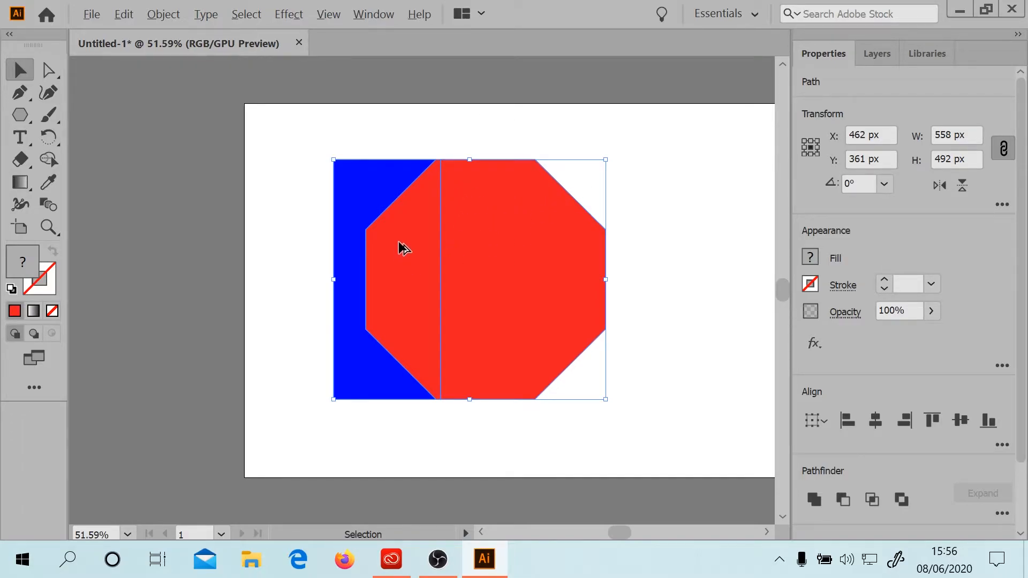
- Try deleting the overlap and the blue region one at a time with Shape Builder, undoing each removal
{"action": "key", "text": "shift+m"}
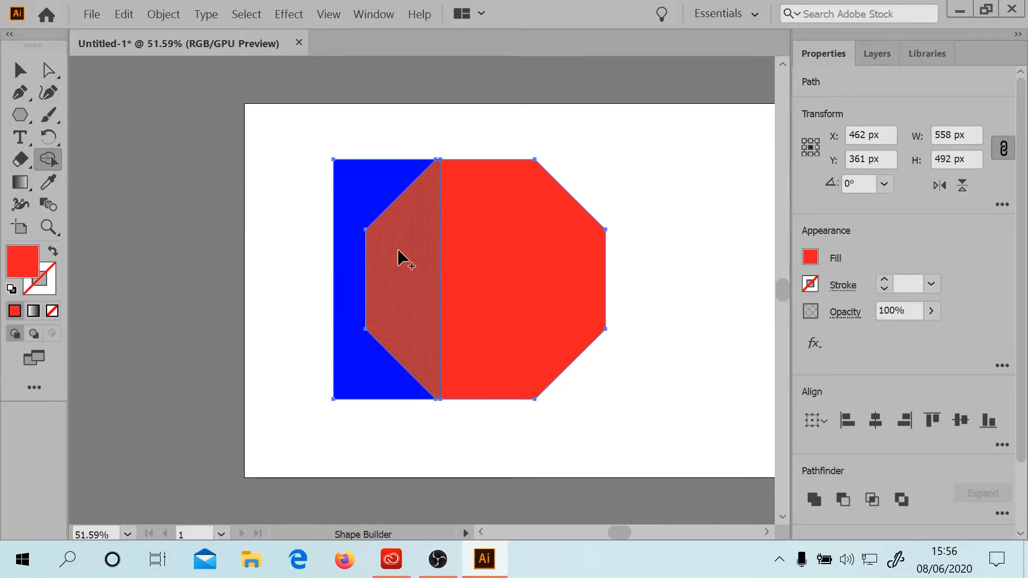
{"action": "left_click", "coordinate": [409, 265], "text": "alt"}
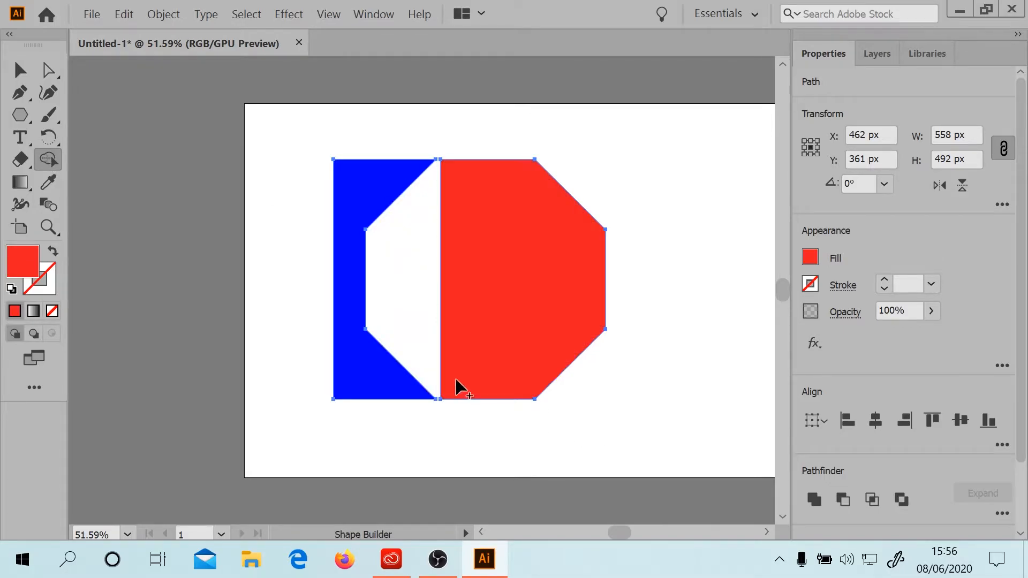
{"action": "key", "text": "ctrl+z"}
{"action": "left_click", "coordinate": [373, 204], "text": "alt"}
{"action": "key", "text": "ctrl+z"}
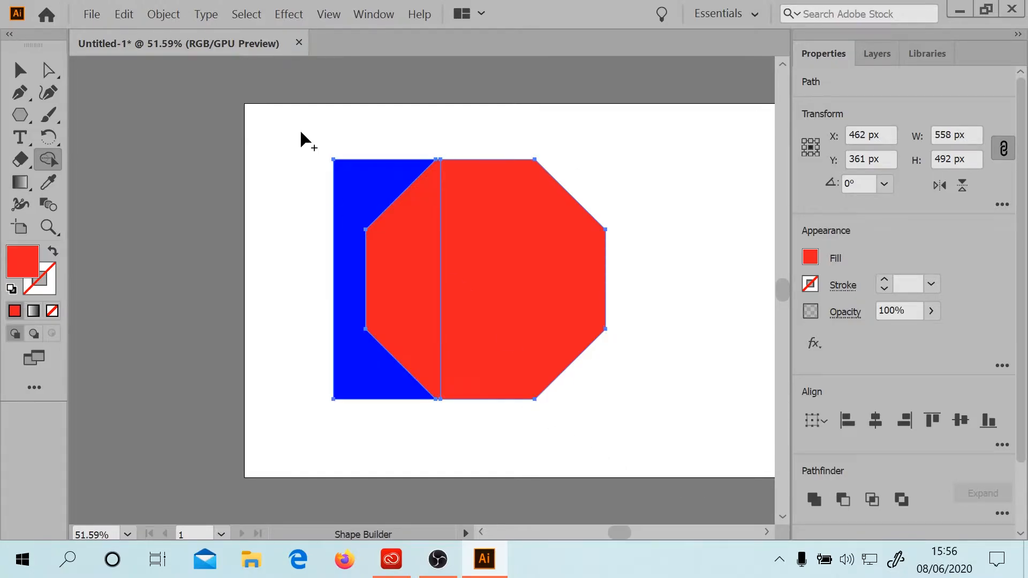
- Try merging the blue region with the overlap and moving the remaining red piece away in isolation mode, and undo the changes
{"action": "left_click_drag", "start_coordinate": [378, 193], "coordinate": [416, 235]}
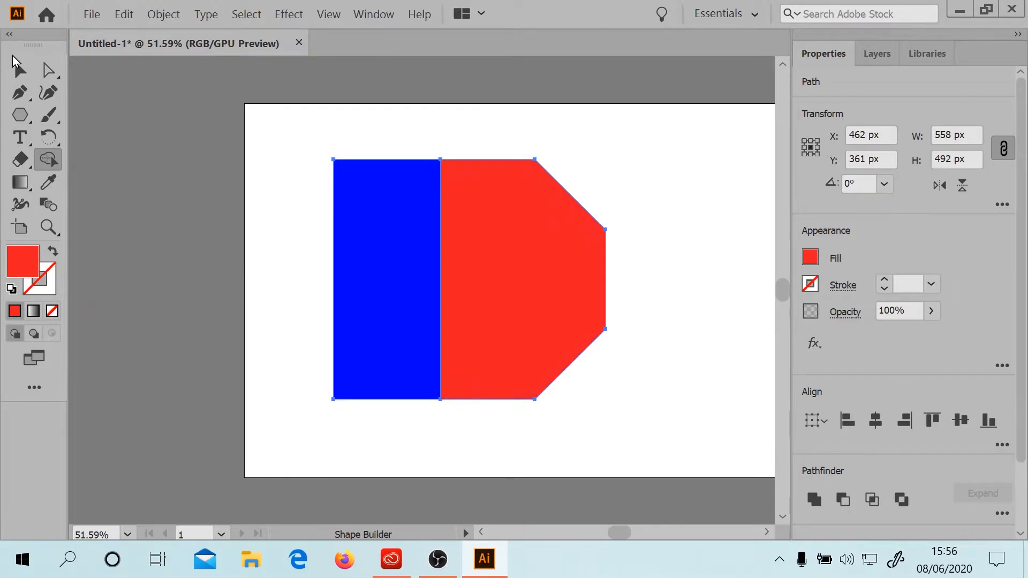
{"action": "left_click", "coordinate": [19, 69]}
{"action": "double_click", "coordinate": [518, 244]}
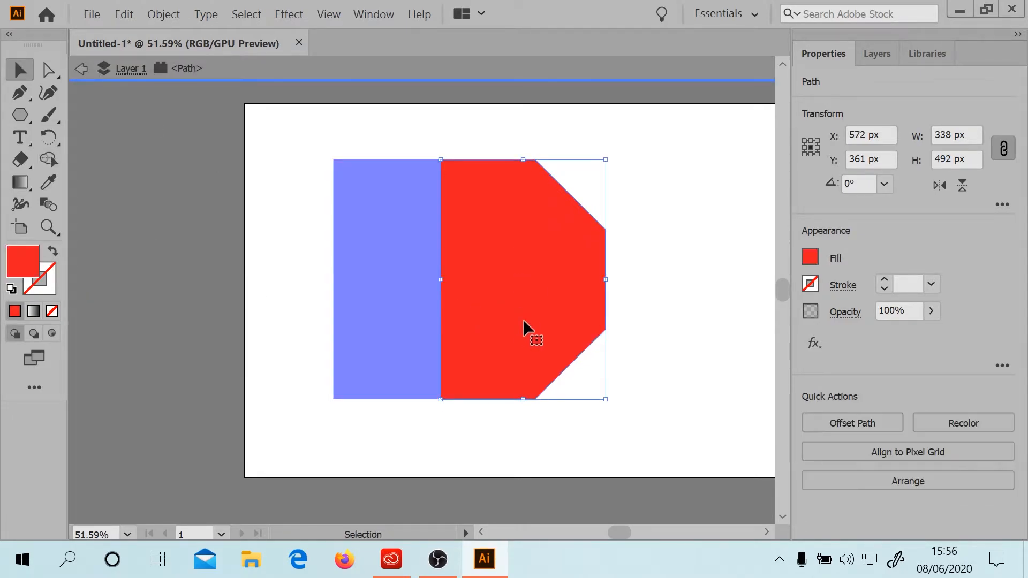
{"action": "left_click_drag", "start_coordinate": [520, 241], "coordinate": [632, 243]}
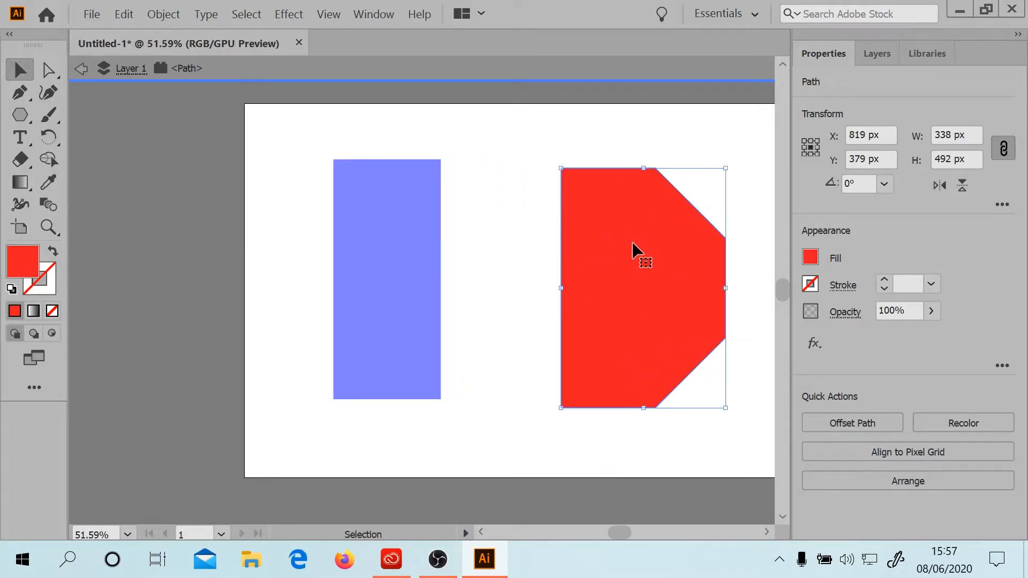
{"action": "key", "text": "ctrl+z"}
{"action": "key", "text": "Escape"}
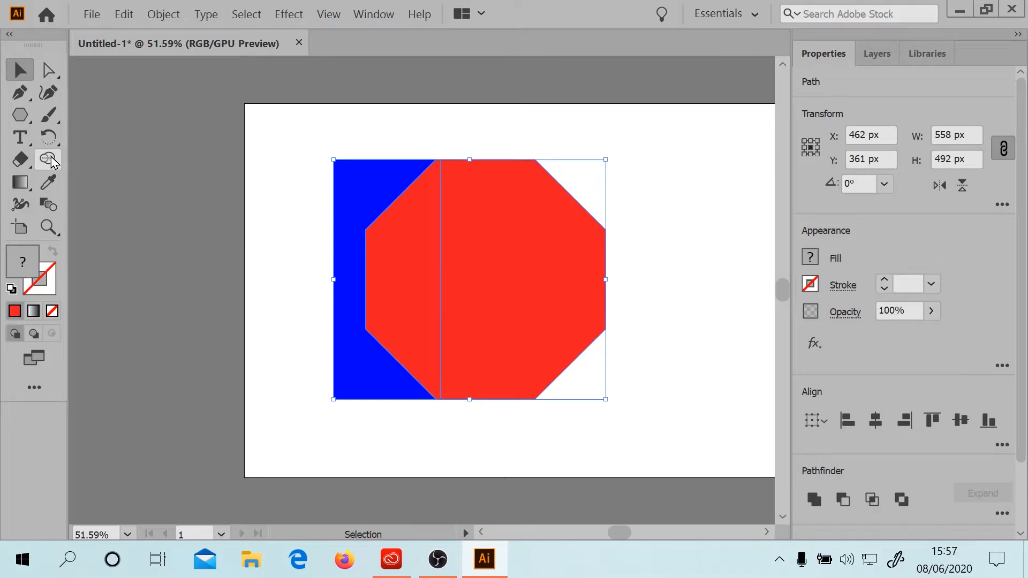
- Try merging the overlap with the blue region into one red shape using Shape Builder, and move the resulting piece away from the octagon
{"action": "left_click", "coordinate": [49, 160]}
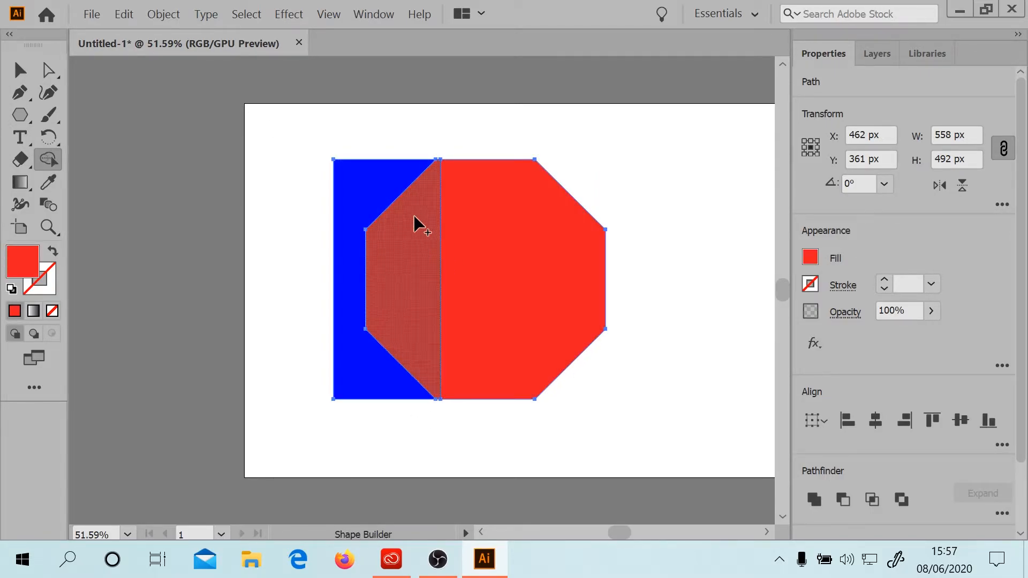
{"action": "left_click_drag", "start_coordinate": [408, 244], "coordinate": [369, 187]}
{"action": "key", "text": "v"}
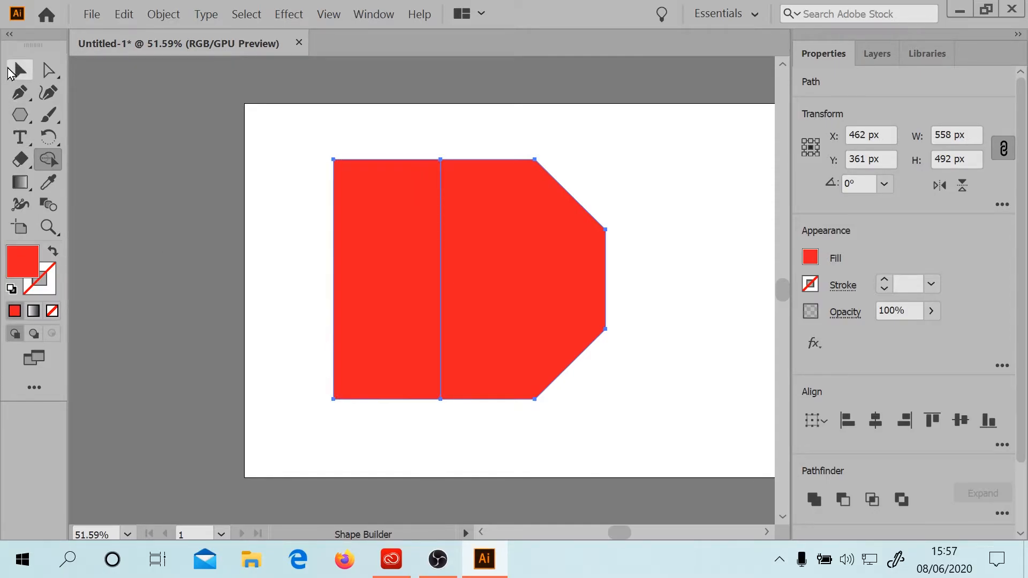
{"action": "double_click", "coordinate": [371, 229]}
{"action": "left_click_drag", "start_coordinate": [371, 229], "coordinate": [302, 207]}
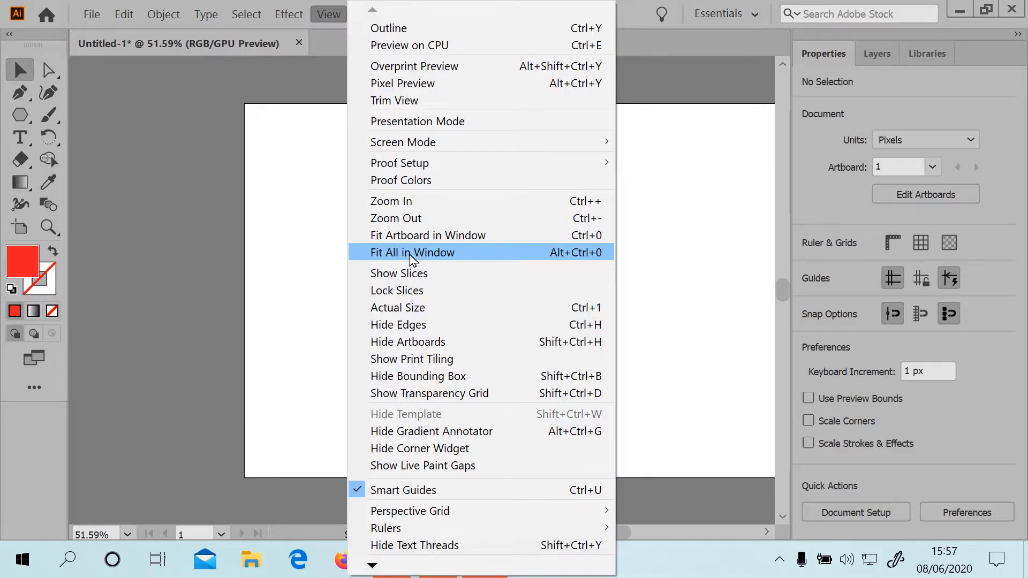
- Fit the artboard in view and draw a 1366 by 768 px rectangle covering it completely
{"action": "left_click", "coordinate": [409, 253]}
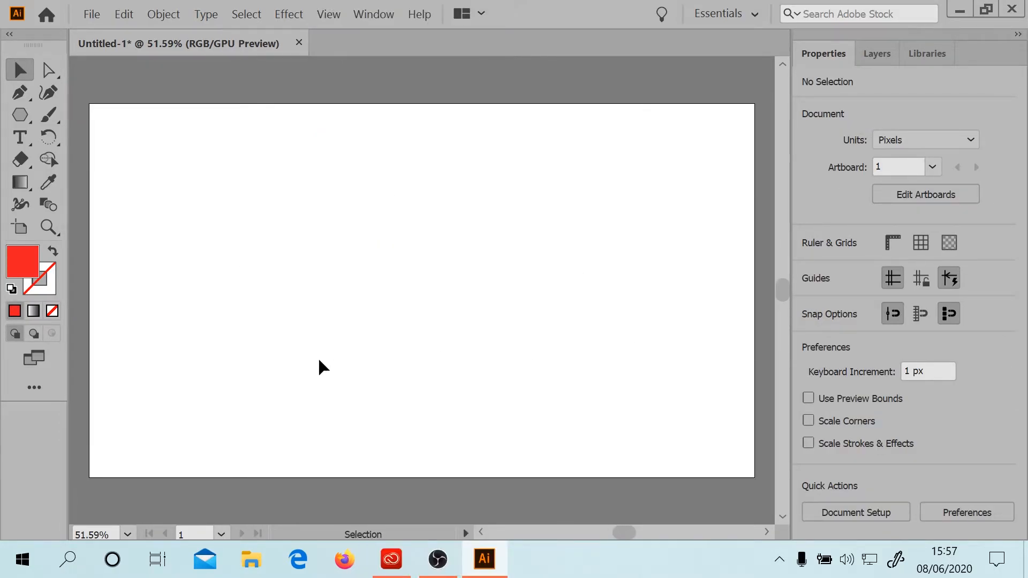
{"action": "key", "text": "m"}
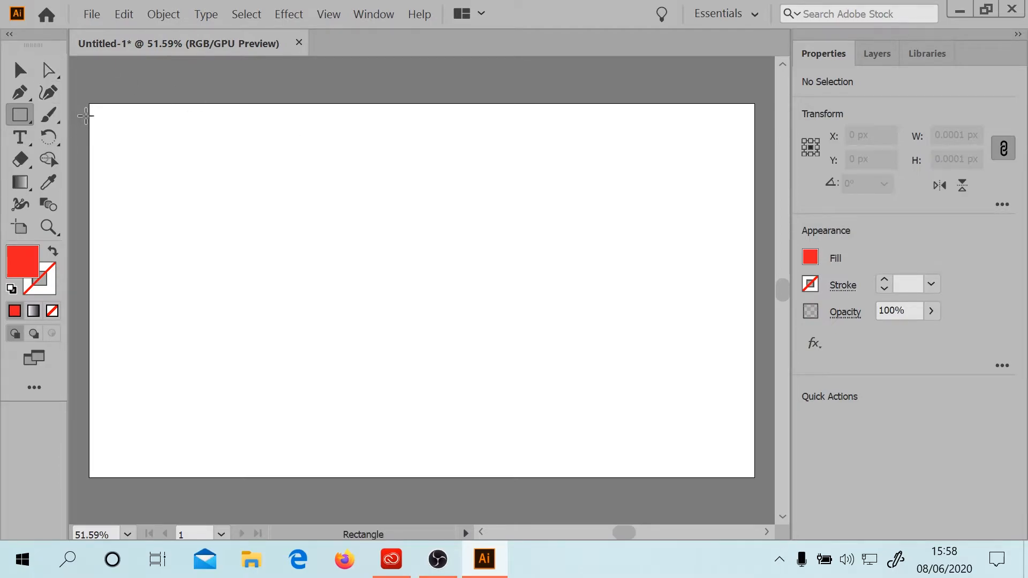
{"action": "mouse_move", "coordinate": [89, 103]}
{"action": "left_mouse_down"}
{"action": "mouse_move", "coordinate": [212, 248]}
{"action": "mouse_move", "coordinate": [755, 478]}
{"action": "left_mouse_up"}
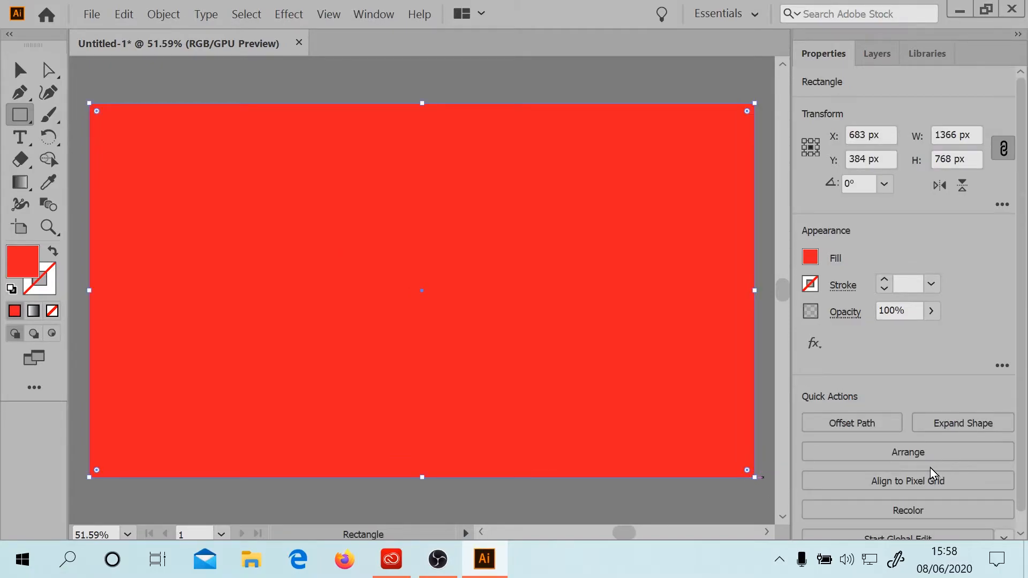
- Filter the fill swatches to gradients and fill the rectangle with the light-to-dark blue gradient
{"action": "left_click", "coordinate": [813, 259]}
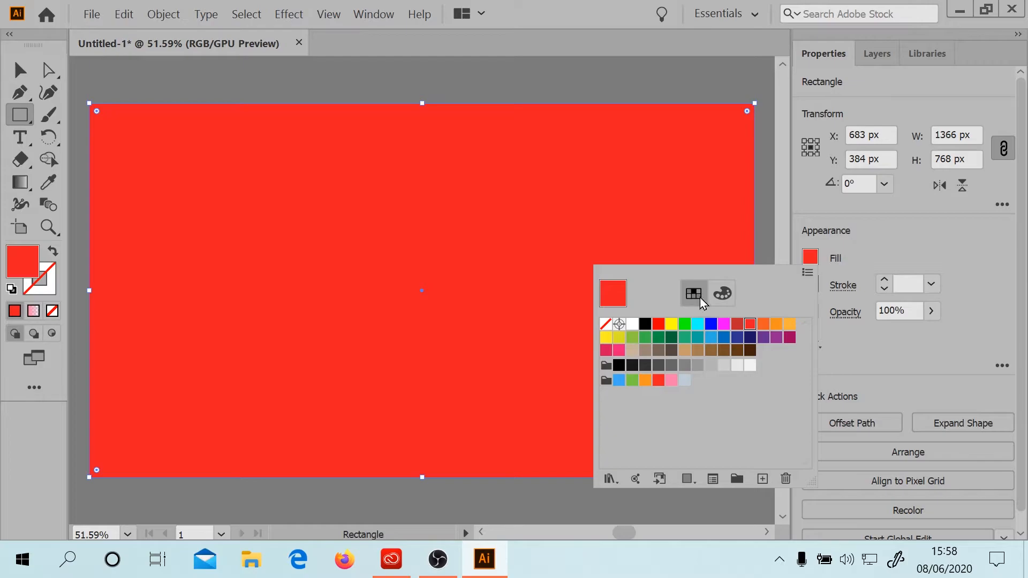
{"action": "left_click", "coordinate": [692, 476]}
{"action": "left_click", "coordinate": [717, 424]}
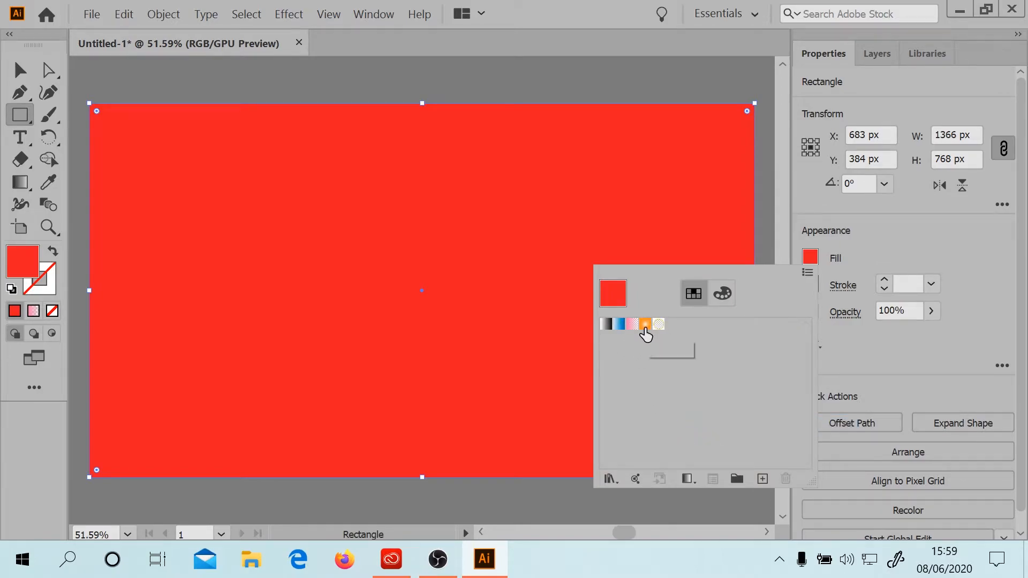
{"action": "left_click", "coordinate": [619, 328]}
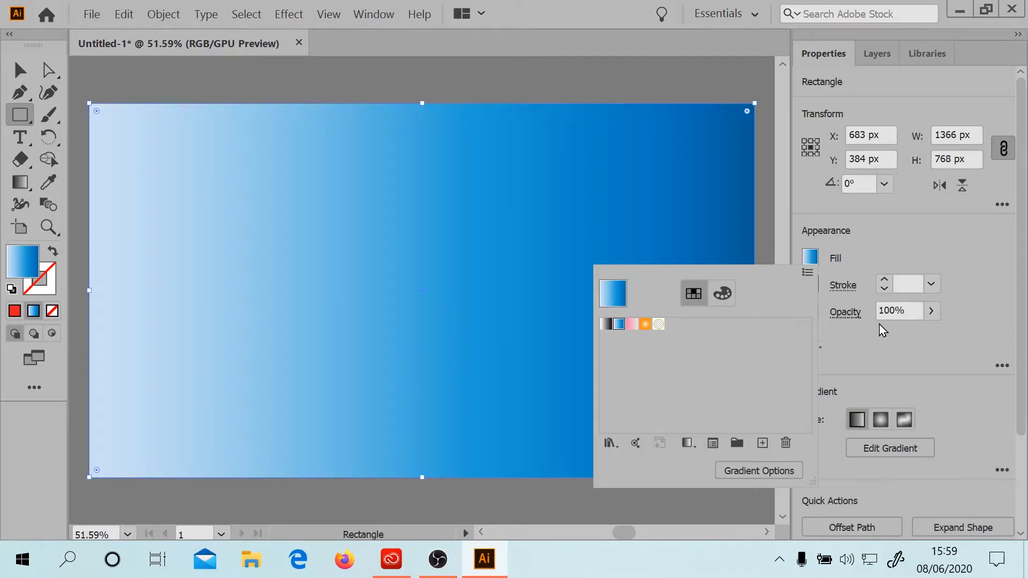
{"action": "left_click", "coordinate": [927, 346]}
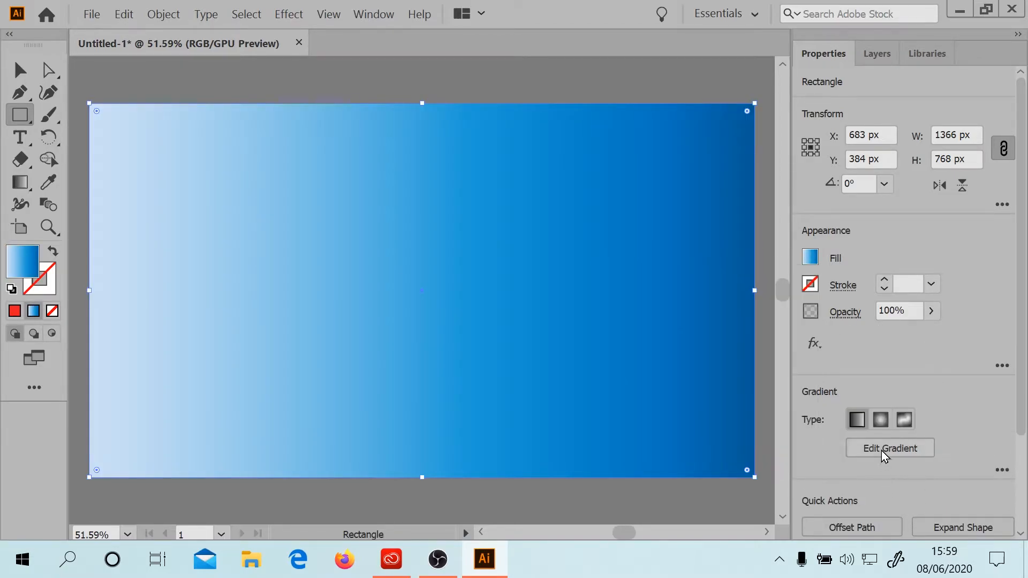
- Try the radial and freeform gradient types on the rectangle and return it to a linear gradient
{"action": "left_click", "coordinate": [878, 419]}
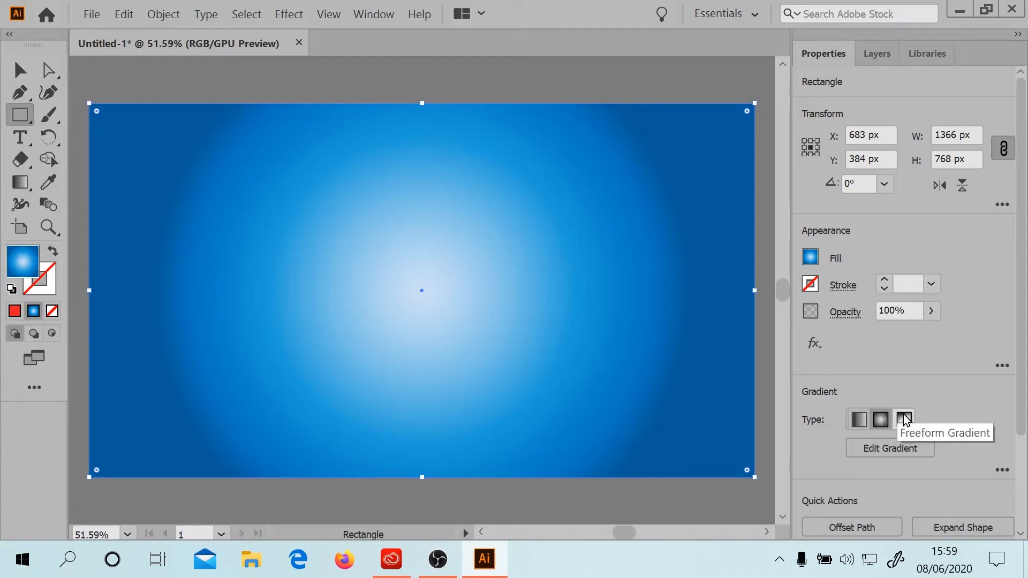
{"action": "left_click", "coordinate": [904, 420]}
{"action": "left_click", "coordinate": [880, 420]}
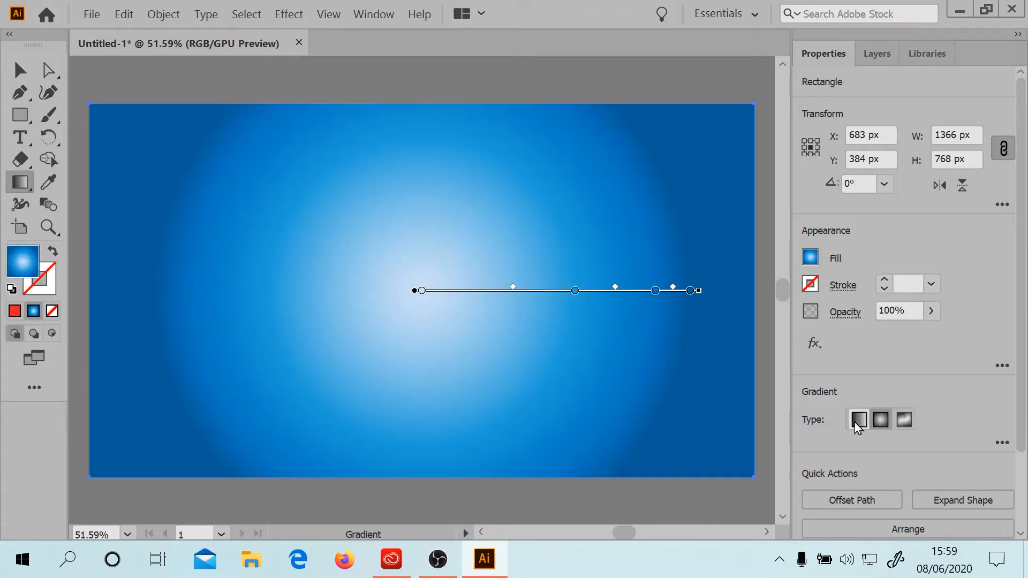
{"action": "left_click", "coordinate": [856, 421]}
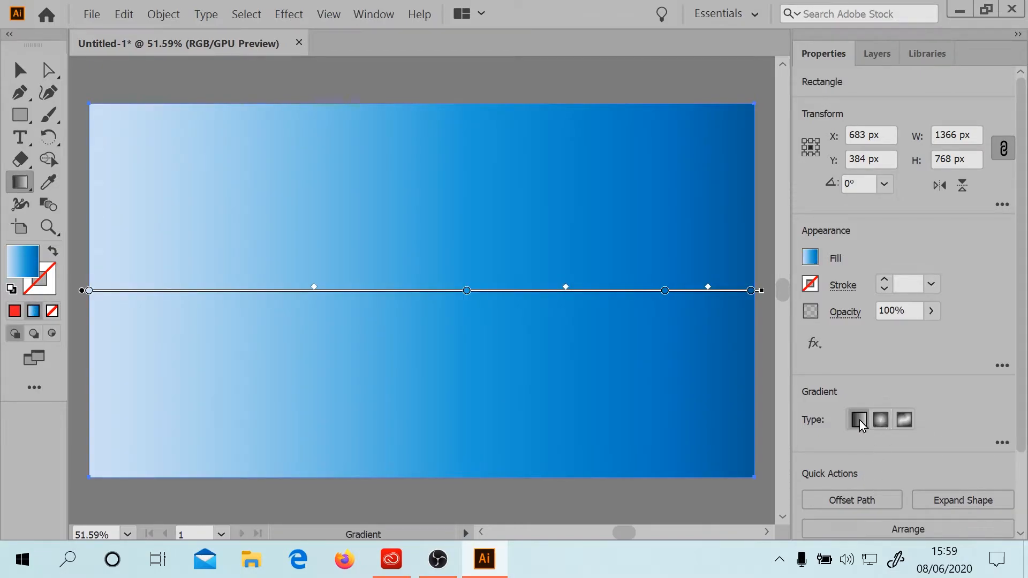
- Delete the second-to-last colour stop, at the 86.5168% location, from the rectangle's gradient
{"action": "left_click", "coordinate": [1003, 442]}
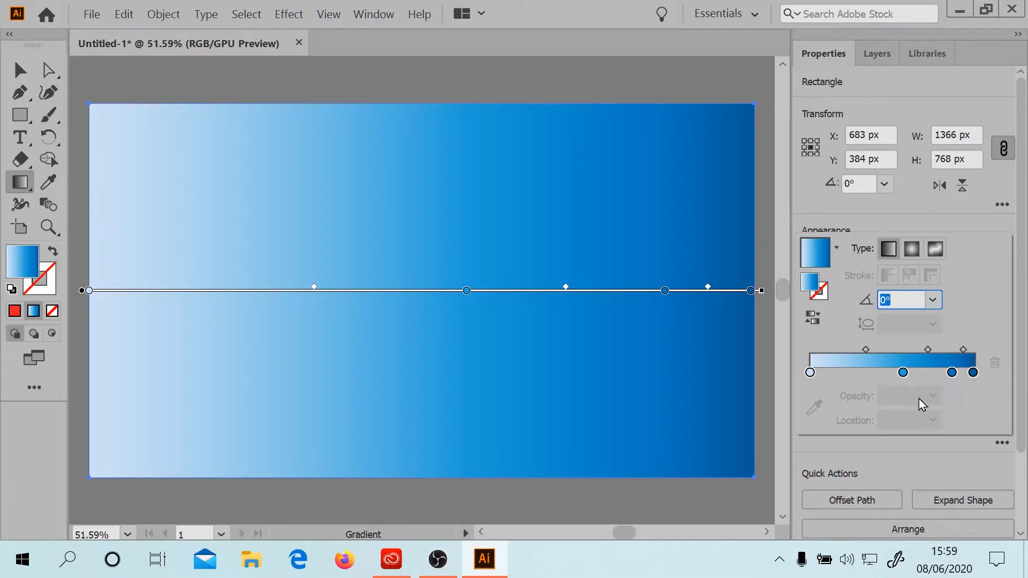
{"action": "double_click", "coordinate": [953, 373]}
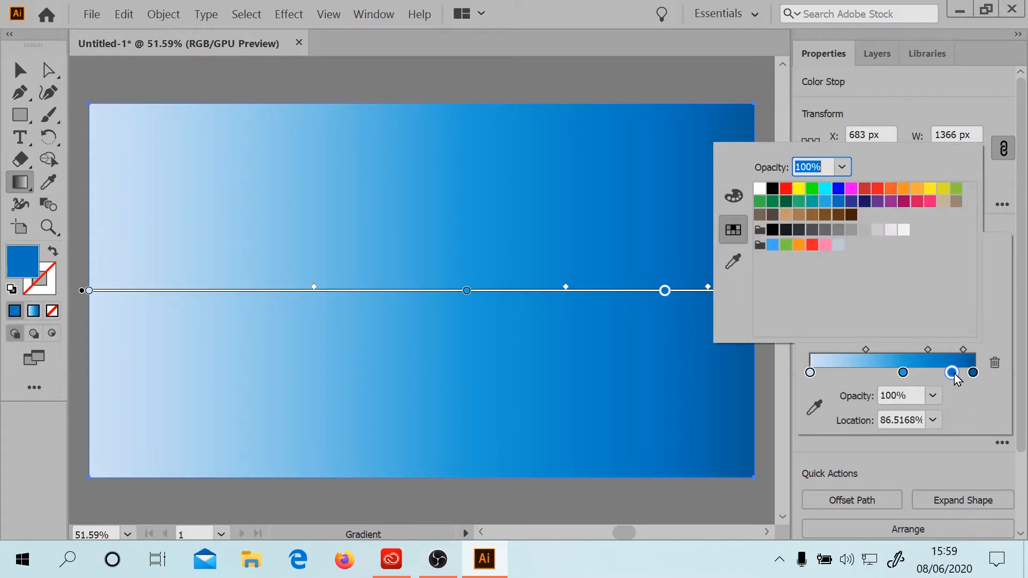
{"action": "left_click", "coordinate": [999, 303]}
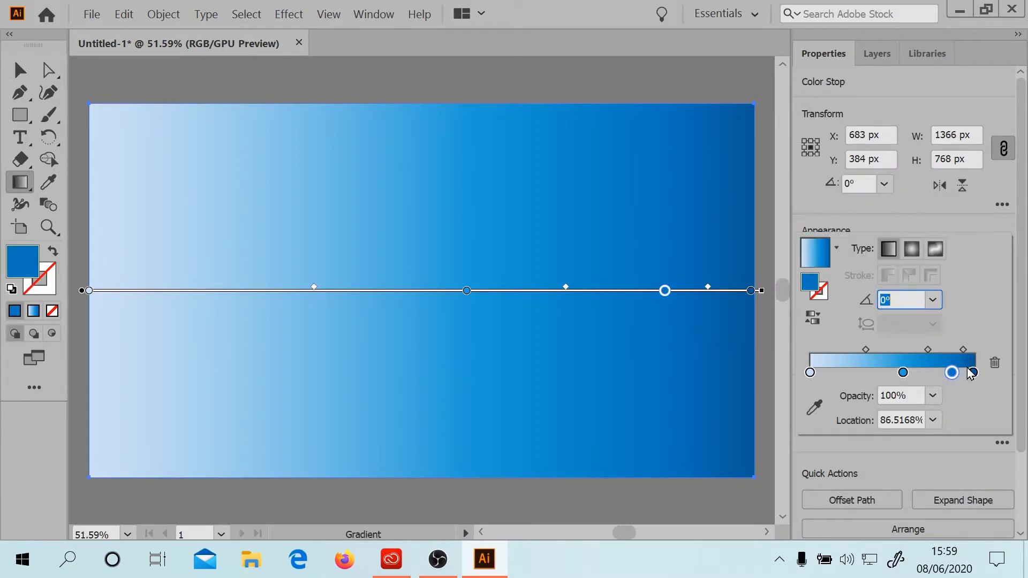
{"action": "left_click", "coordinate": [994, 363]}
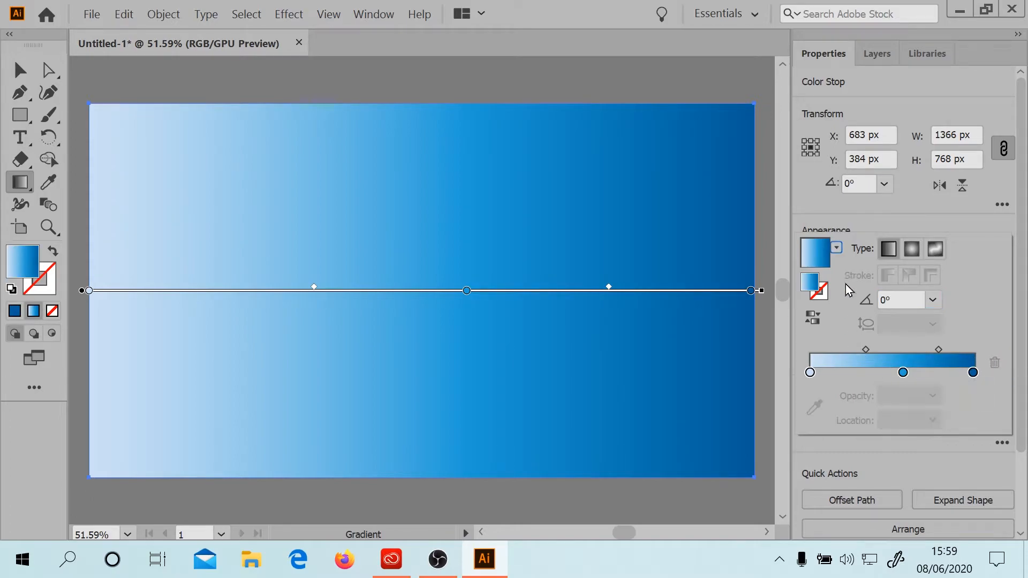
- Reverse the rectangle's gradient so that it runs from dark blue to light blue
{"action": "left_click", "coordinate": [812, 320]}
{"action": "left_click", "coordinate": [813, 320]}
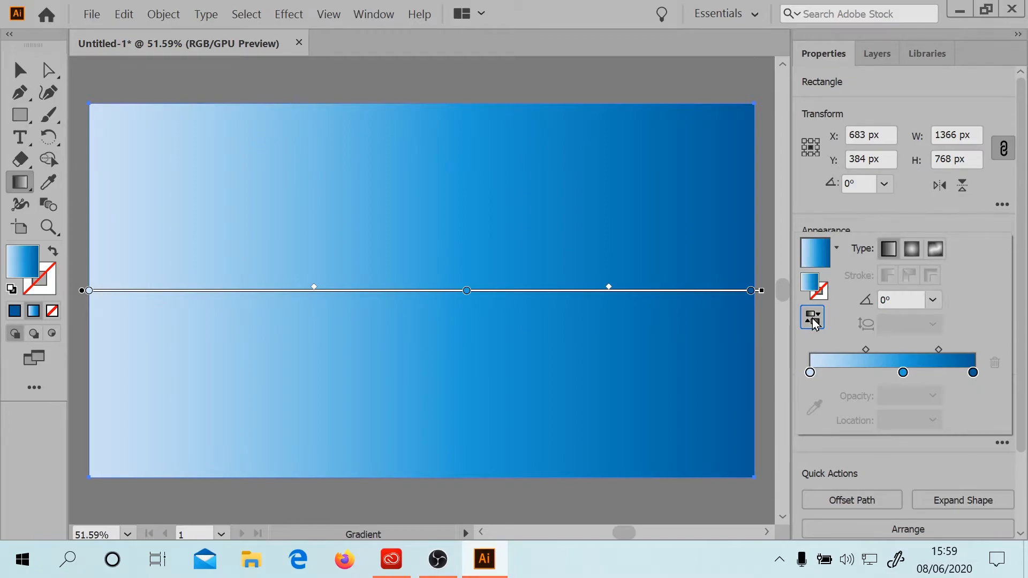
{"action": "left_click", "coordinate": [813, 320]}
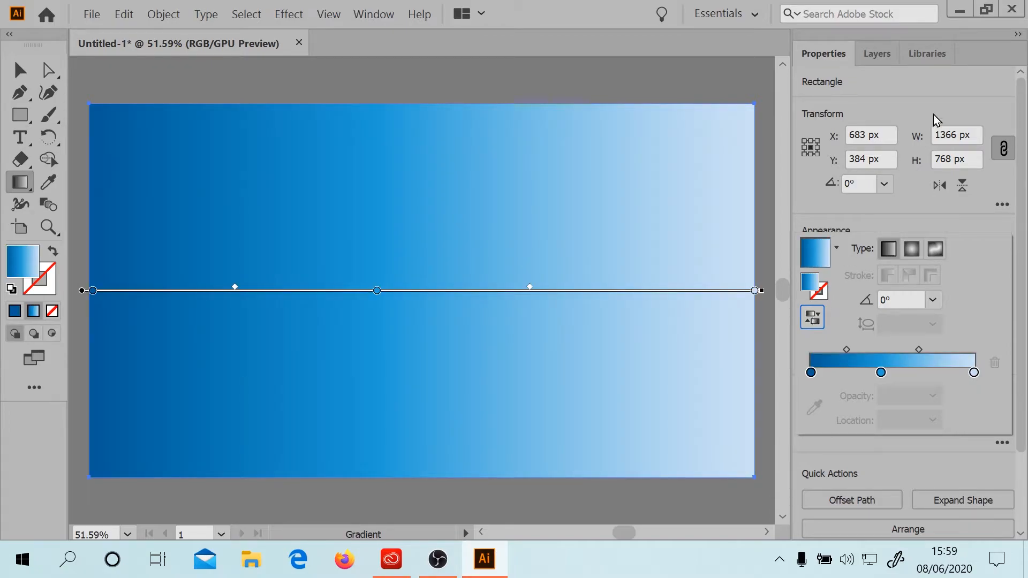
- Set the rectangle's gradient angle to -45° and shift its middle colour stop towards the dark blue end
{"action": "left_click", "coordinate": [932, 301]}
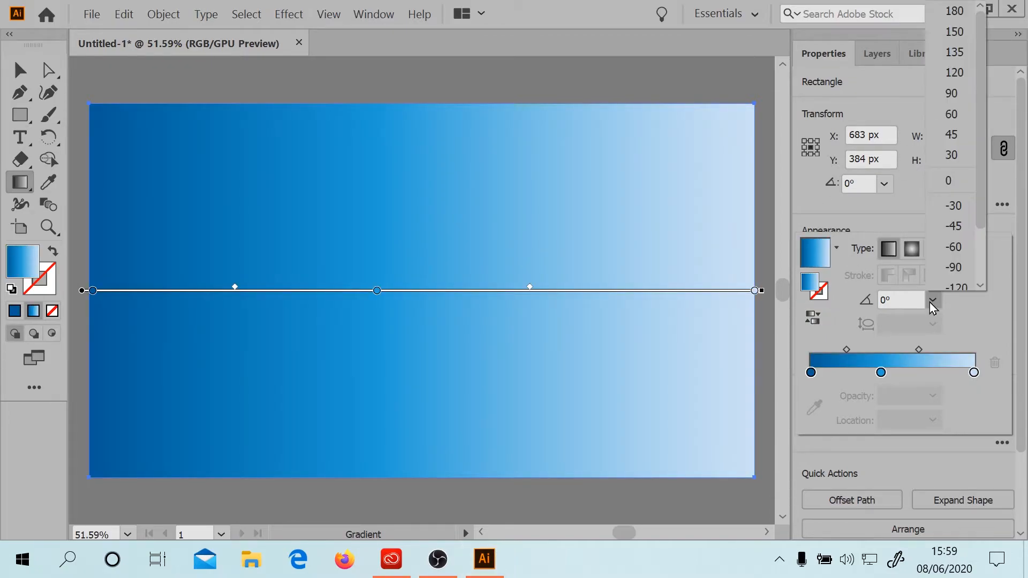
{"action": "left_click", "coordinate": [957, 226]}
{"action": "mouse_move", "coordinate": [387, 256]}
{"action": "left_mouse_down"}
{"action": "mouse_move", "coordinate": [292, 165]}
{"action": "mouse_move", "coordinate": [442, 313]}
{"action": "mouse_move", "coordinate": [262, 154]}
{"action": "mouse_move", "coordinate": [300, 197]}
{"action": "mouse_move", "coordinate": [417, 285]}
{"action": "mouse_move", "coordinate": [370, 236]}
{"action": "mouse_move", "coordinate": [246, 140]}
{"action": "left_mouse_up"}
- Draw a circle about 428 px across near the artboard's centre and change its gradient type to radial
{"action": "key", "text": "l"}
{"action": "left_click_drag", "start_coordinate": [348, 196], "coordinate": [558, 404]}
{"action": "left_click", "coordinate": [882, 454]}
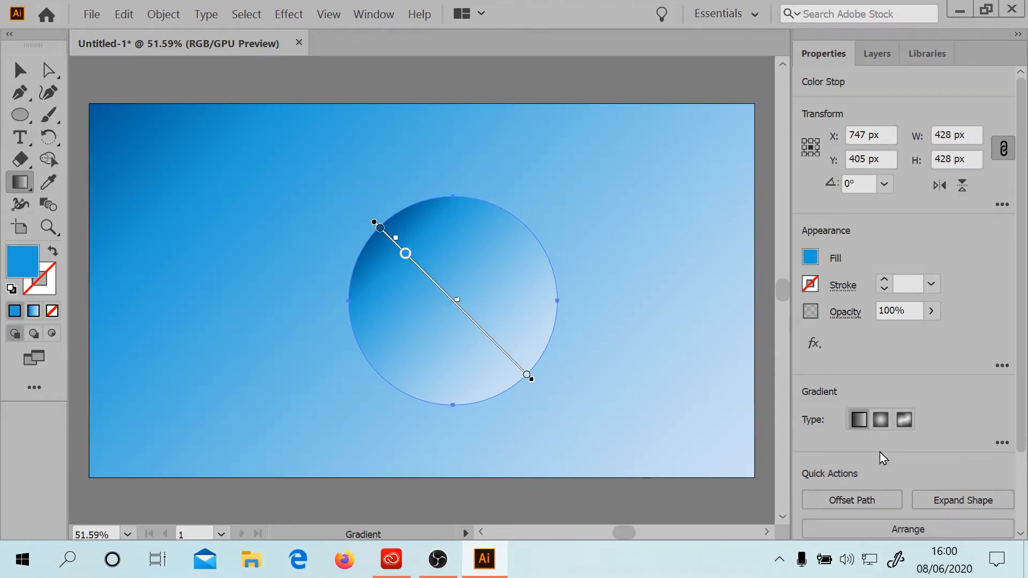
{"action": "left_click", "coordinate": [880, 420]}
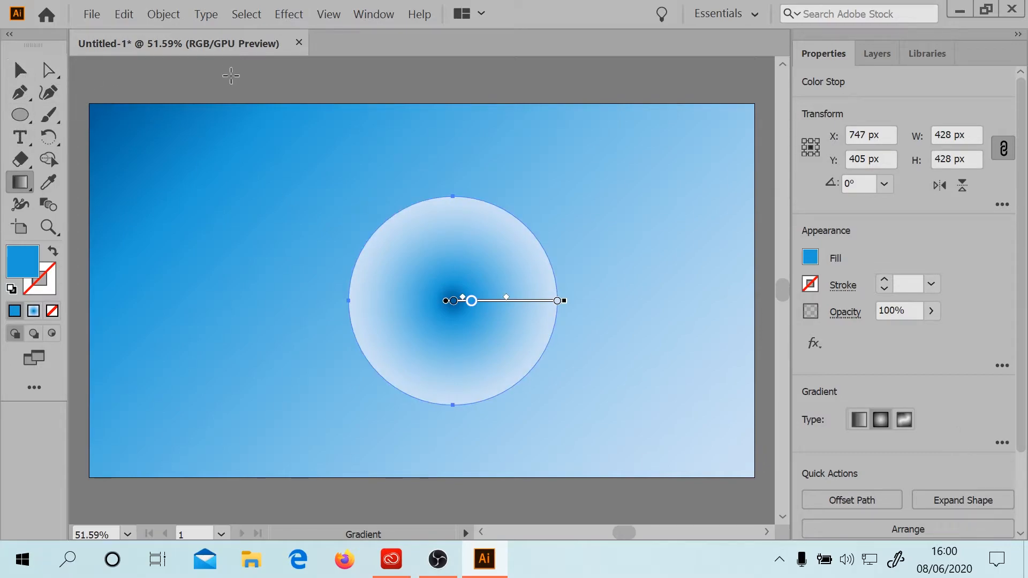
- Apply a Zig Zag effect to the circle with a 17 px absolute size, 14 ridges per segment and smooth points
{"action": "left_click", "coordinate": [288, 14]}
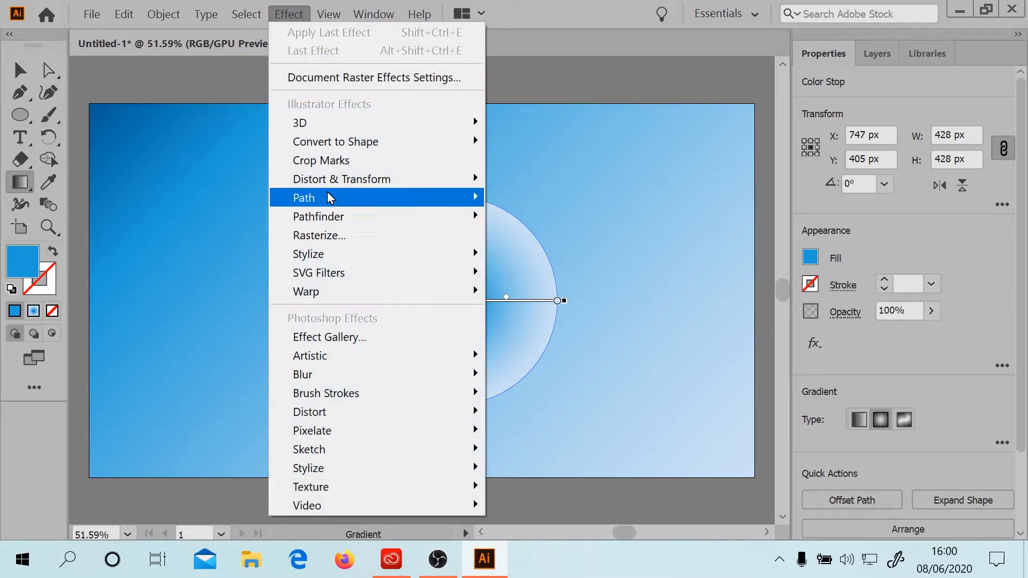
{"action": "mouse_move", "coordinate": [330, 184]}
{"action": "left_click", "coordinate": [530, 281]}
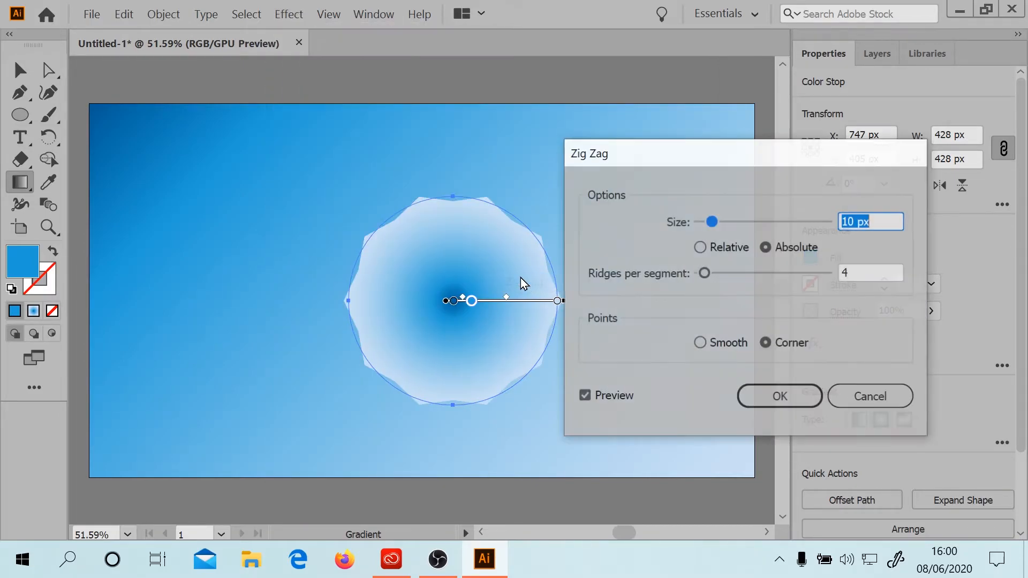
{"action": "left_click_drag", "start_coordinate": [715, 167], "coordinate": [733, 169]}
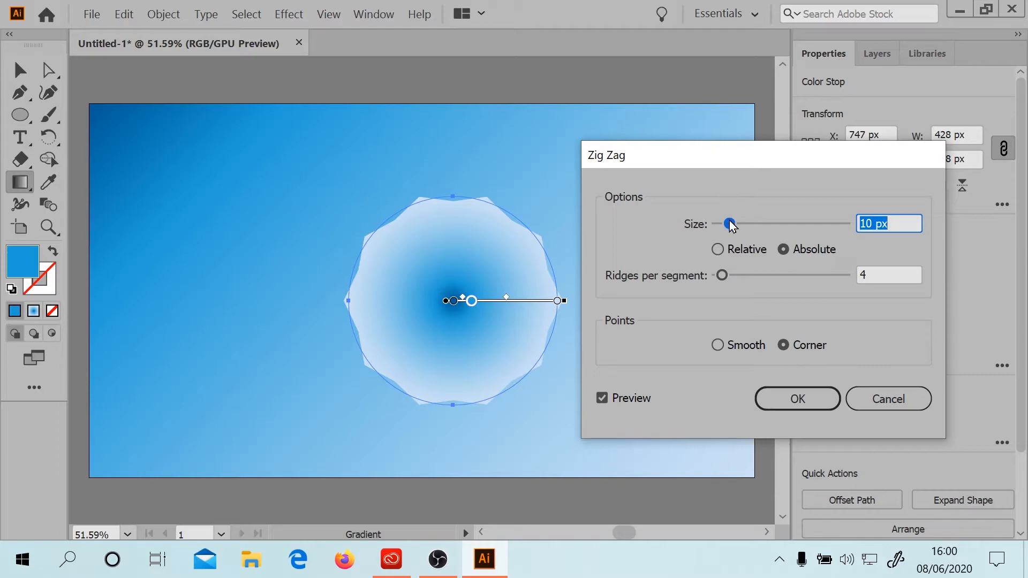
{"action": "left_click_drag", "start_coordinate": [733, 227], "coordinate": [778, 225]}
{"action": "left_click", "coordinate": [717, 345]}
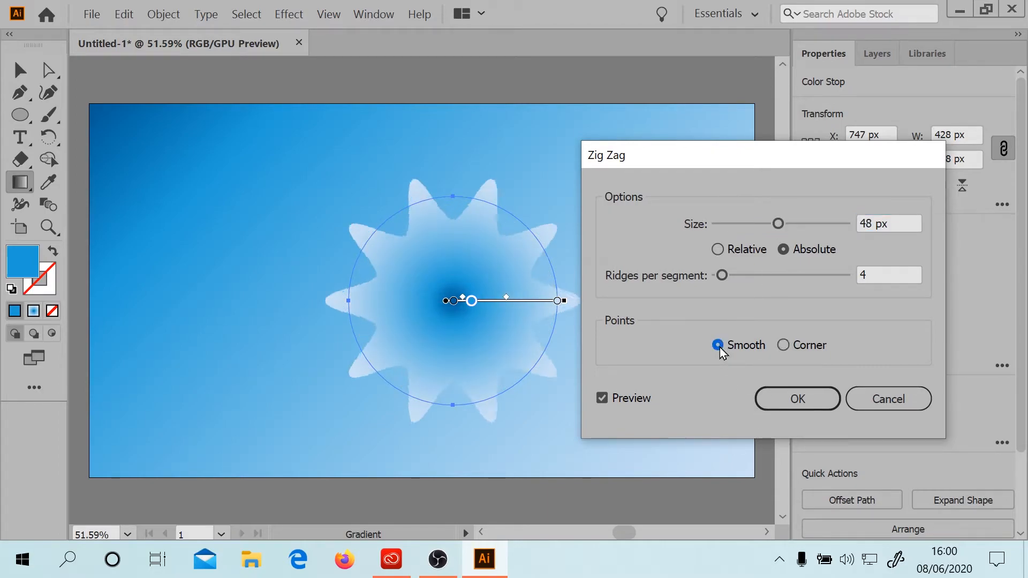
{"action": "mouse_move", "coordinate": [722, 275]}
{"action": "left_mouse_down"}
{"action": "mouse_move", "coordinate": [749, 284]}
{"action": "mouse_move", "coordinate": [731, 287]}
{"action": "left_mouse_up"}
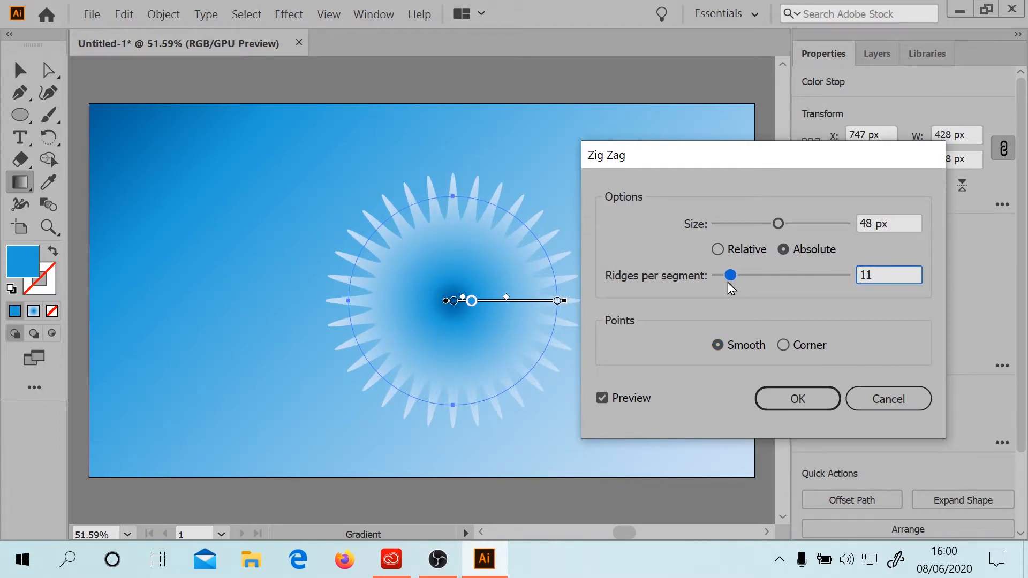
{"action": "left_click_drag", "start_coordinate": [779, 224], "coordinate": [742, 225]}
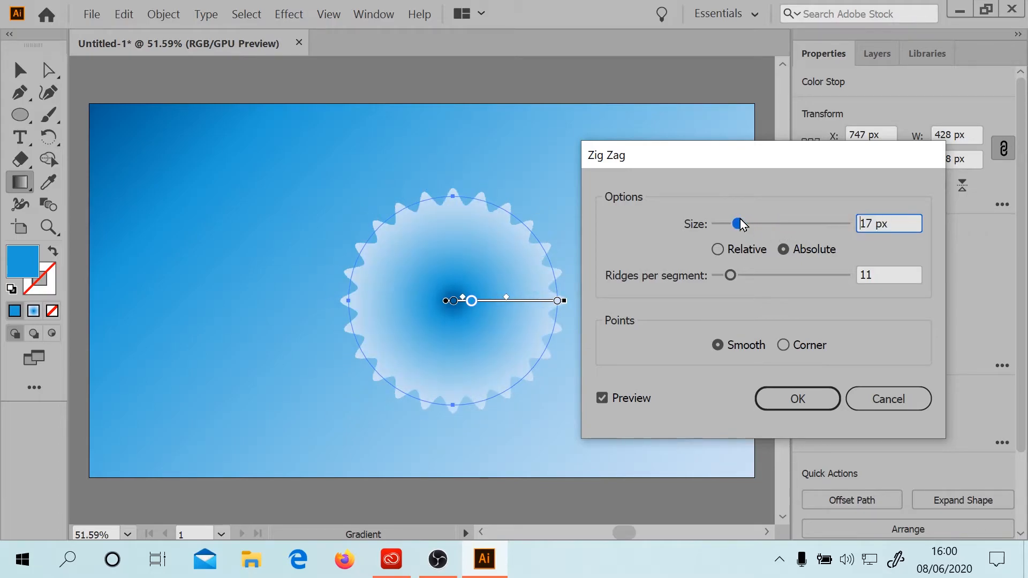
{"action": "left_click_drag", "start_coordinate": [730, 276], "coordinate": [743, 288]}
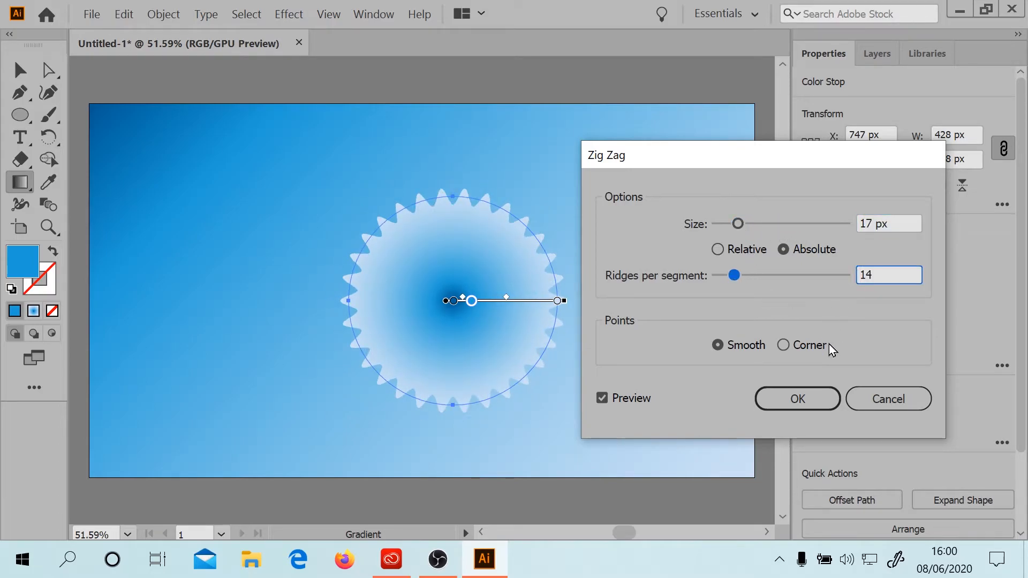
{"action": "left_click", "coordinate": [798, 398]}
- Shrink the zigzag circle to 250 px and move it near the artboard's centre, at about X 668 px, Y 384 px
{"action": "left_click", "coordinate": [17, 77]}
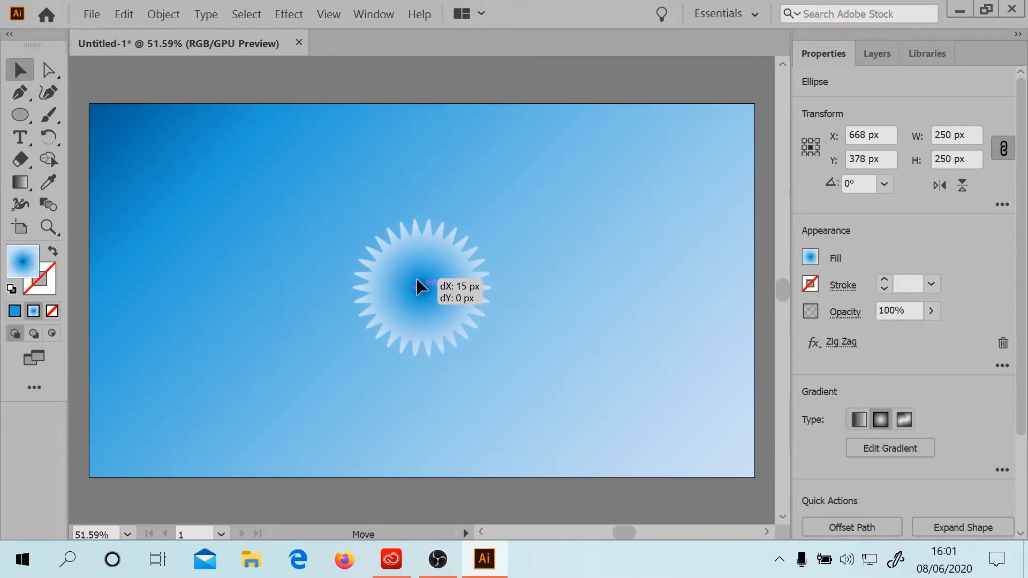
{"action": "mouse_move", "coordinate": [416, 278]}
{"action": "left_mouse_down"}
{"action": "mouse_move", "coordinate": [426, 277]}
{"action": "mouse_move", "coordinate": [409, 290]}
{"action": "mouse_move", "coordinate": [408, 280]}
{"action": "left_mouse_up"}
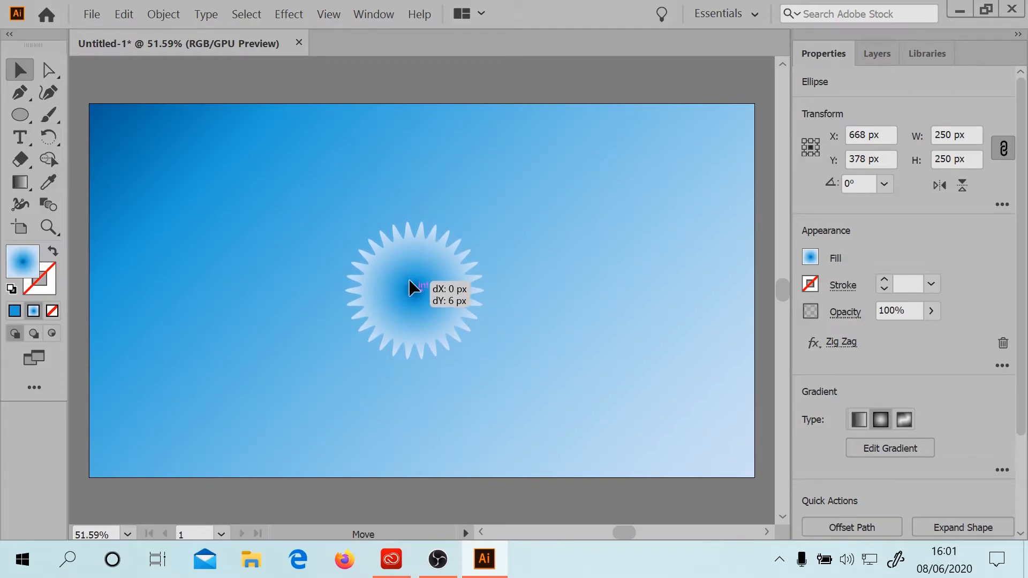
{"action": "left_click_drag", "start_coordinate": [409, 279], "coordinate": [394, 309]}
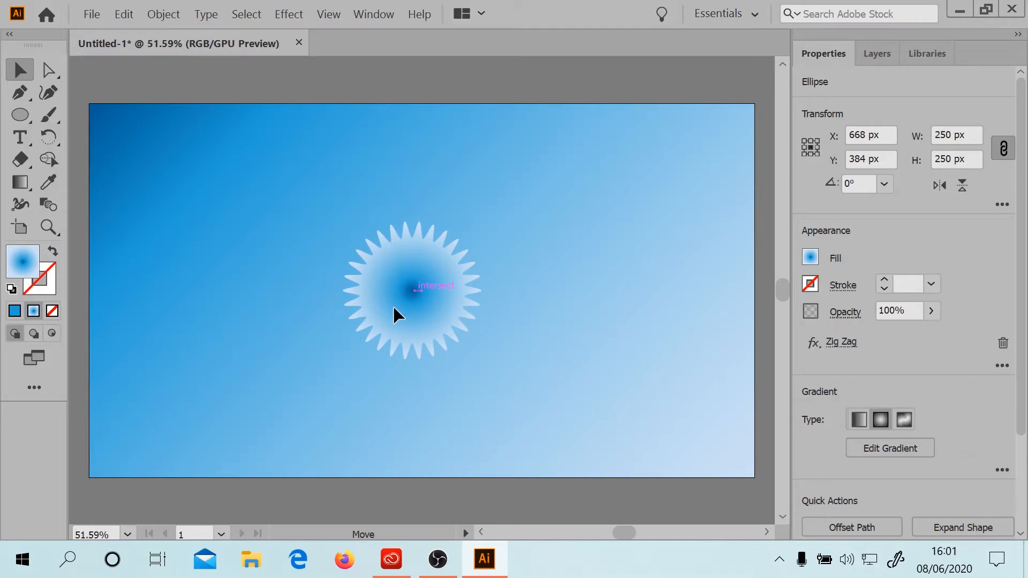
{"action": "left_click_drag", "start_coordinate": [395, 314], "coordinate": [399, 314]}
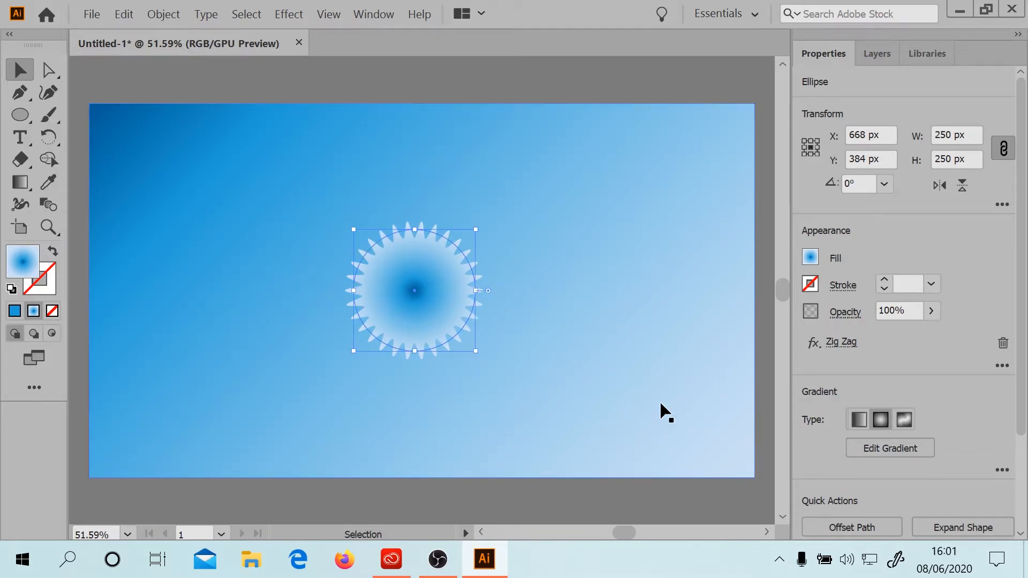
{"action": "left_click", "coordinate": [554, 169]}
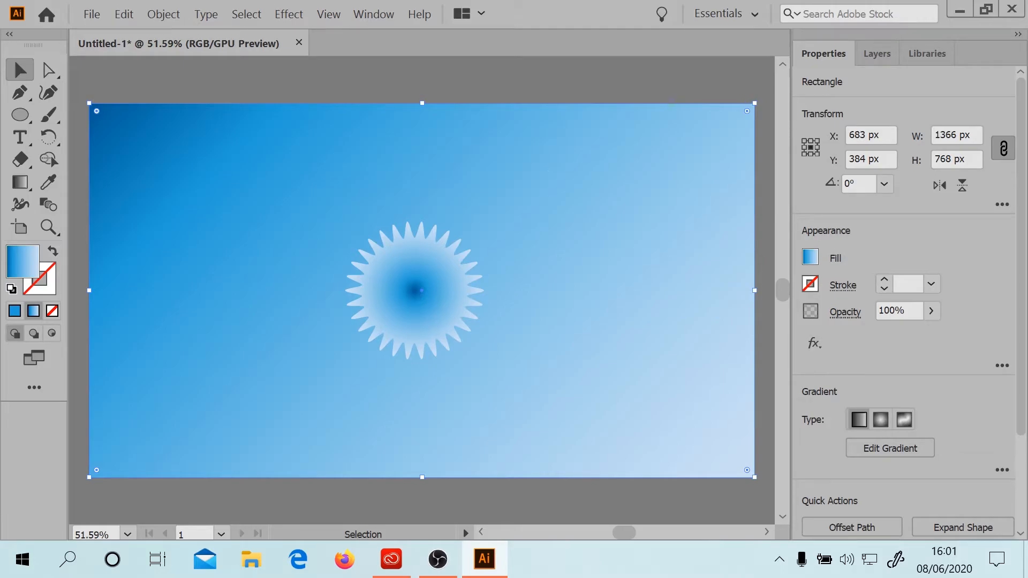
{"action": "left_click", "coordinate": [420, 291]}
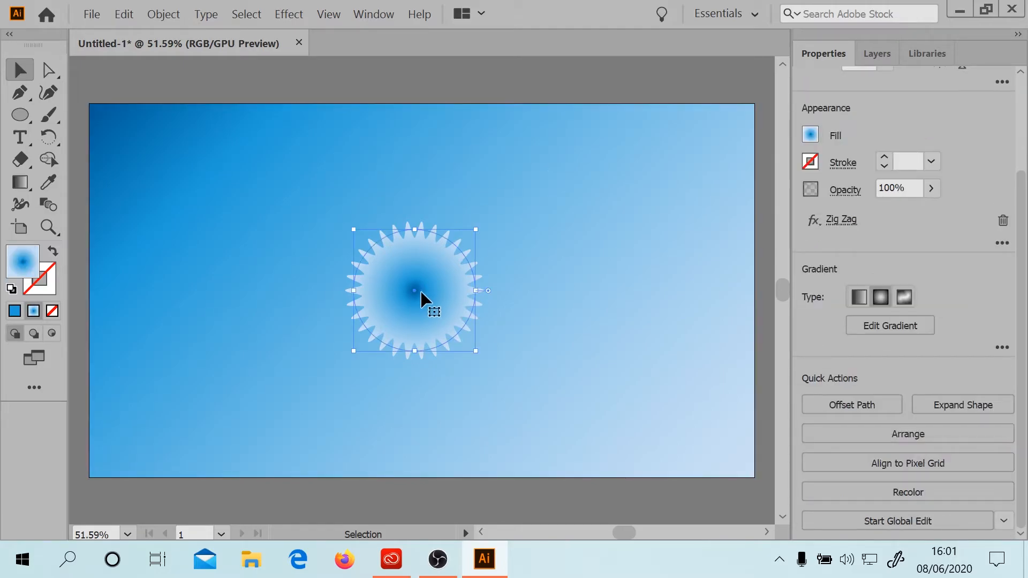
- Move the zigzag circle up near the artboard's upper edge and draw a wide text frame about 231 px tall beneath it
{"action": "left_click_drag", "start_coordinate": [419, 258], "coordinate": [419, 167]}
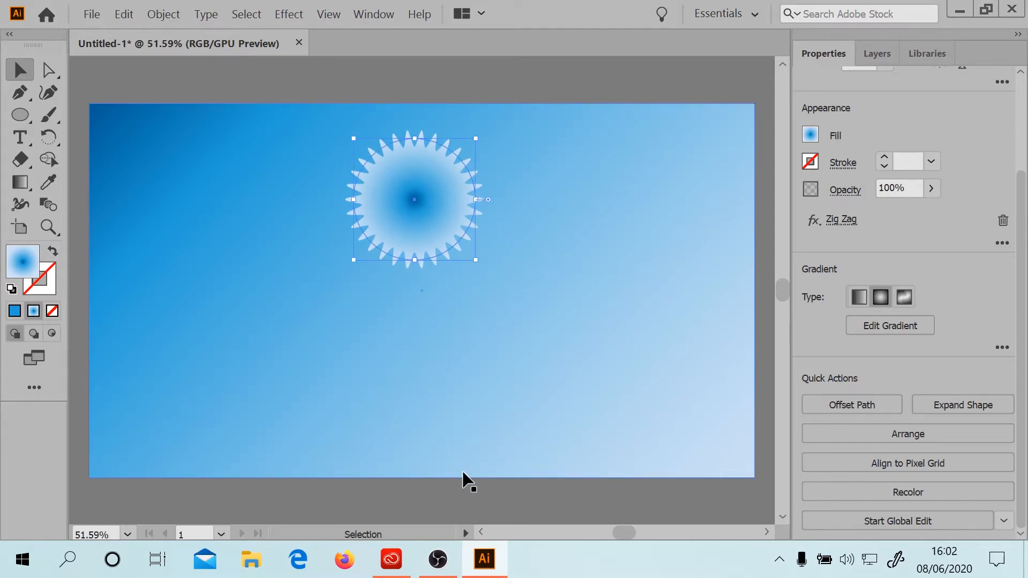
{"action": "left_click", "coordinate": [20, 137]}
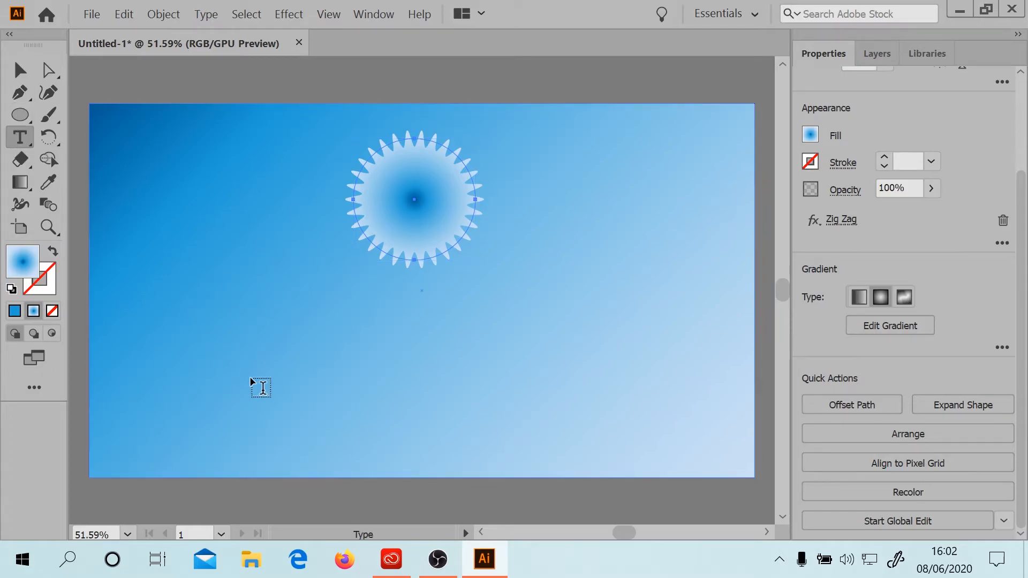
{"action": "left_click_drag", "start_coordinate": [187, 317], "coordinate": [656, 429]}
- Set the font size to 180 pt and replace the placeholder text with "wiredboy27"
{"action": "left_click", "coordinate": [848, 373]}
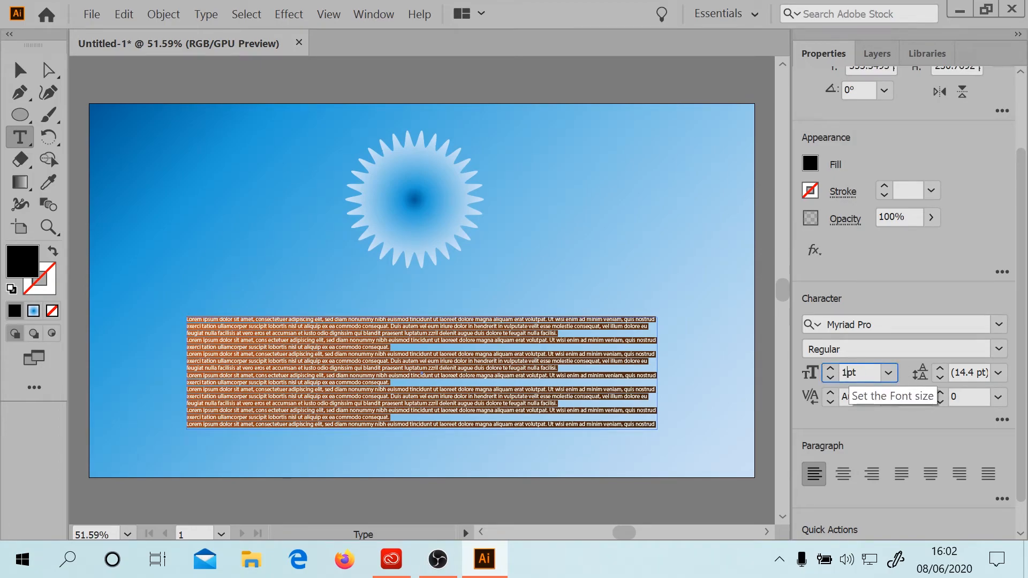
{"action": "key", "text": "Return"}
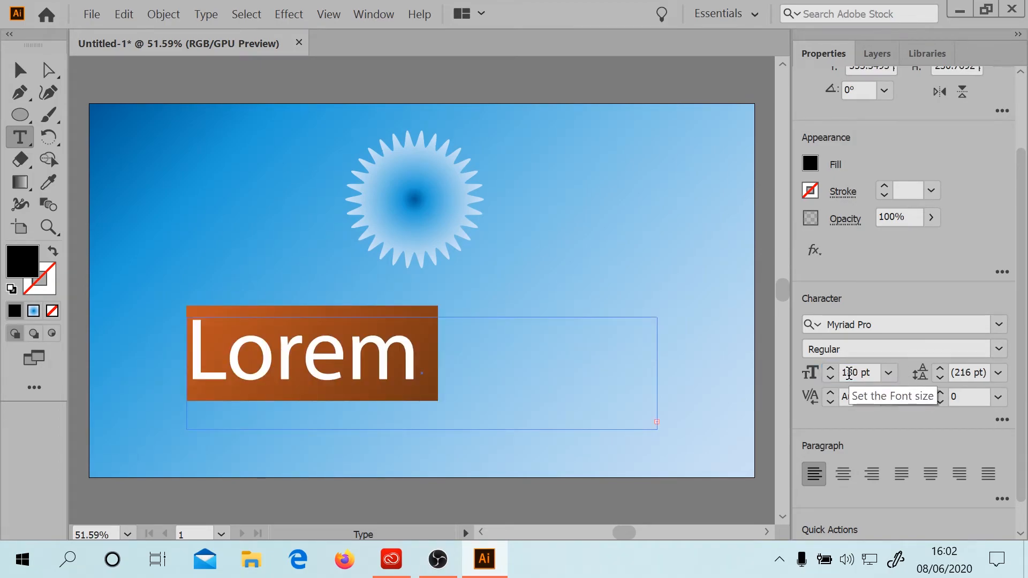
{"action": "key", "text": "BackSpace"}
{"action": "type", "text": "wi"}
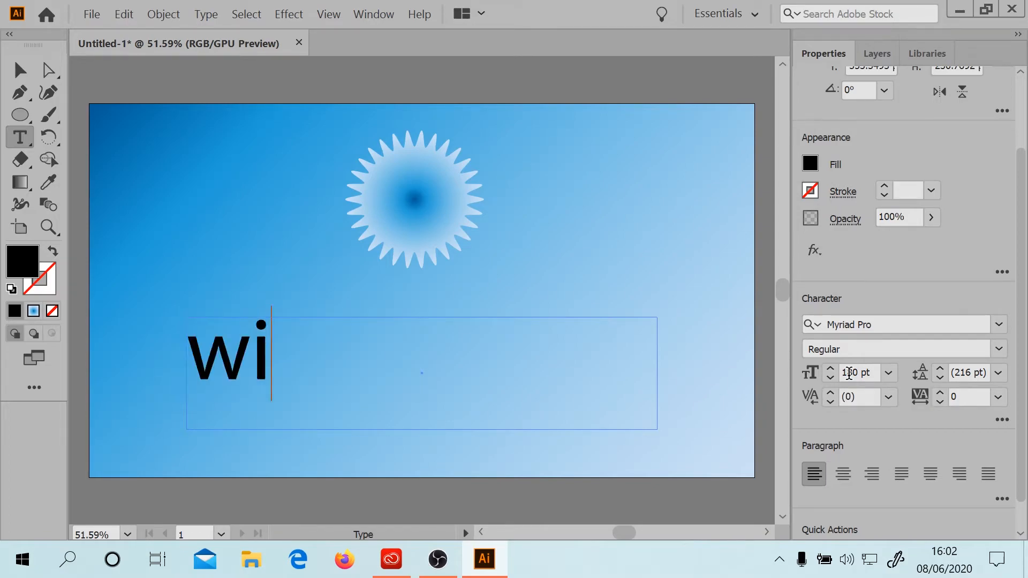
{"action": "type", "text": "redboy27"}
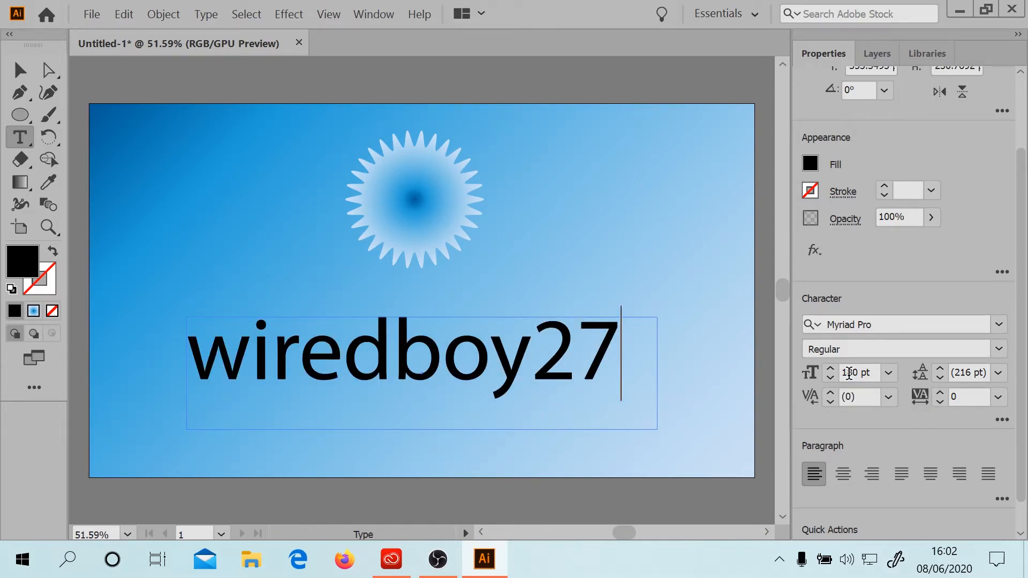
- Try to apply the Rosewood Std font to the wiredboy27 text, searching the fonts for "wood"
{"action": "left_click", "coordinate": [843, 323]}
{"action": "double_click", "coordinate": [843, 322]}
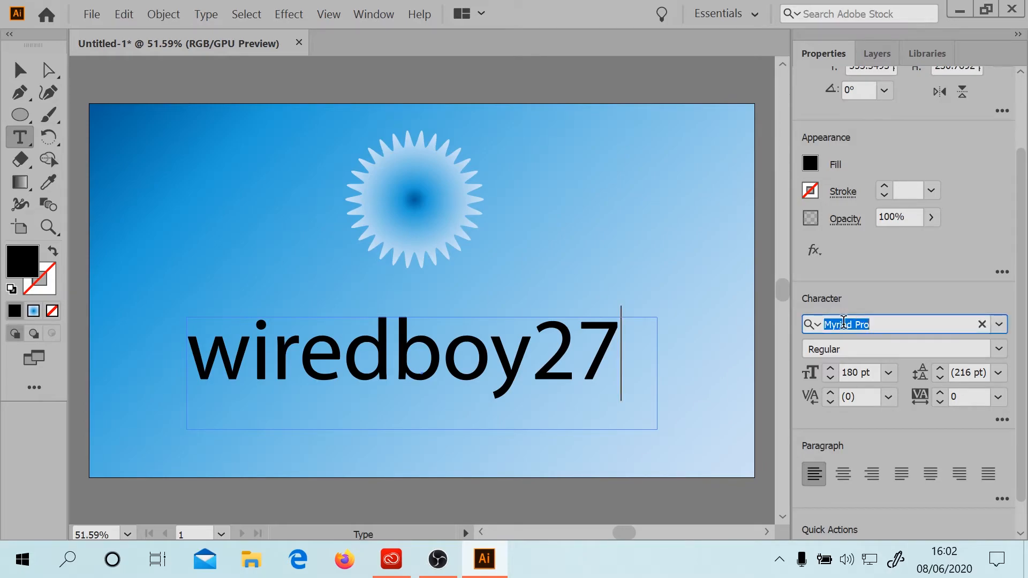
{"action": "type", "text": "wood"}
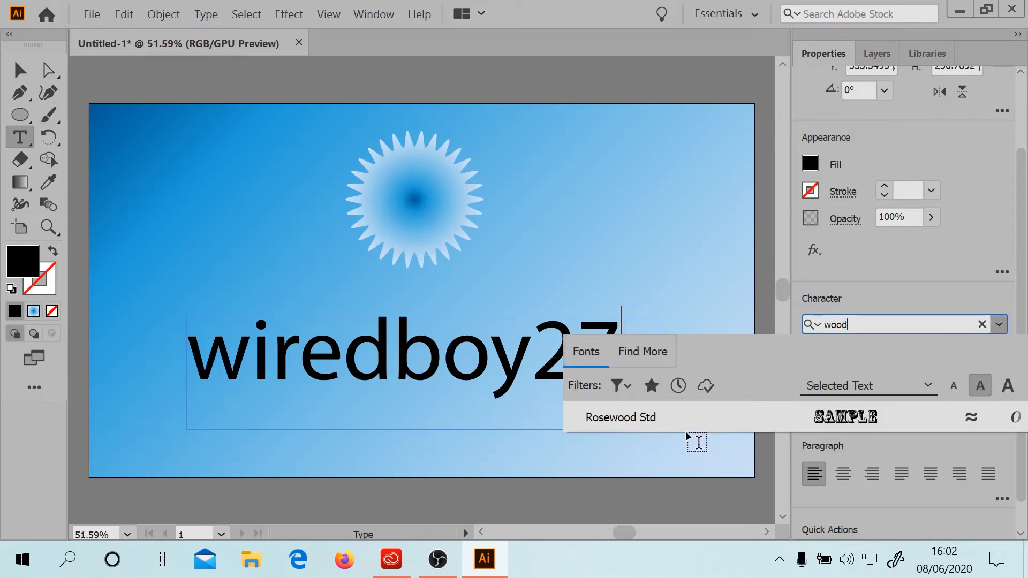
{"action": "left_click", "coordinate": [677, 426]}
- Select all of the wiredboy27 text and set it in Rosewood Std at 170 pt
{"action": "key", "text": "ctrl+a"}
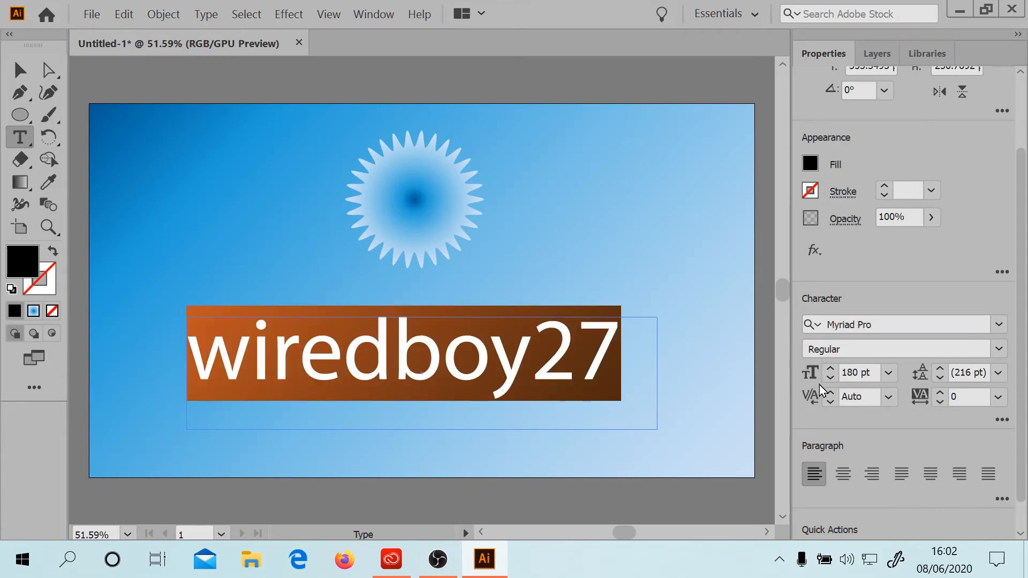
{"action": "left_click", "coordinate": [830, 323]}
{"action": "type", "text": "woo"}
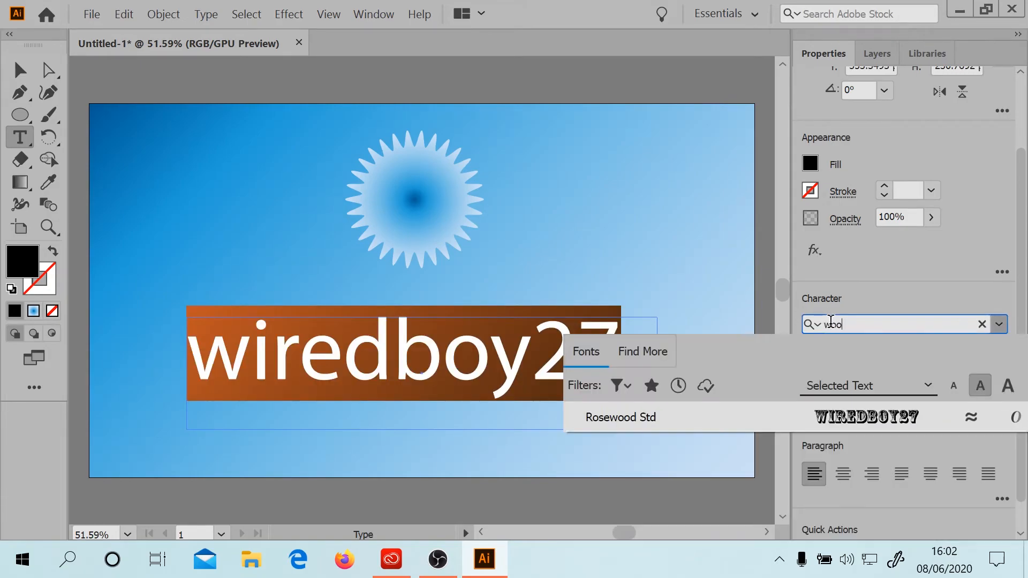
{"action": "type", "text": "d"}
{"action": "left_click", "coordinate": [848, 423]}
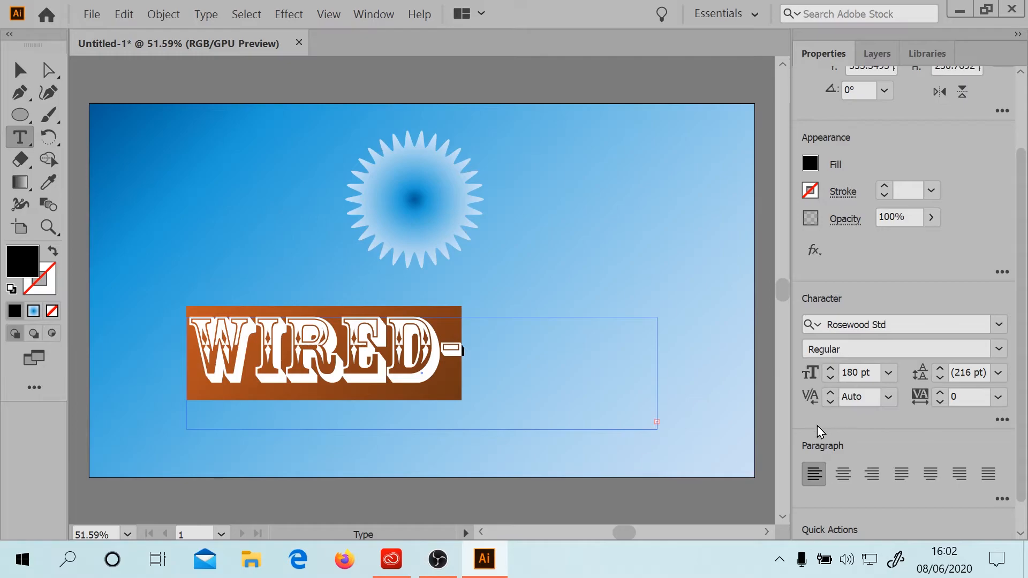
{"action": "double_click", "coordinate": [855, 371]}
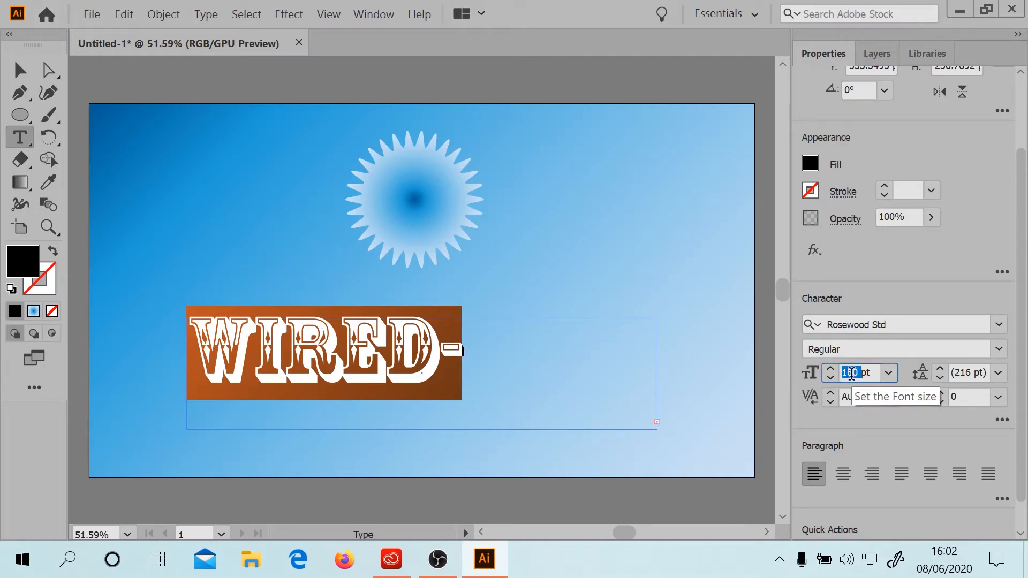
{"action": "type", "text": "170"}
{"action": "key", "text": "Return"}
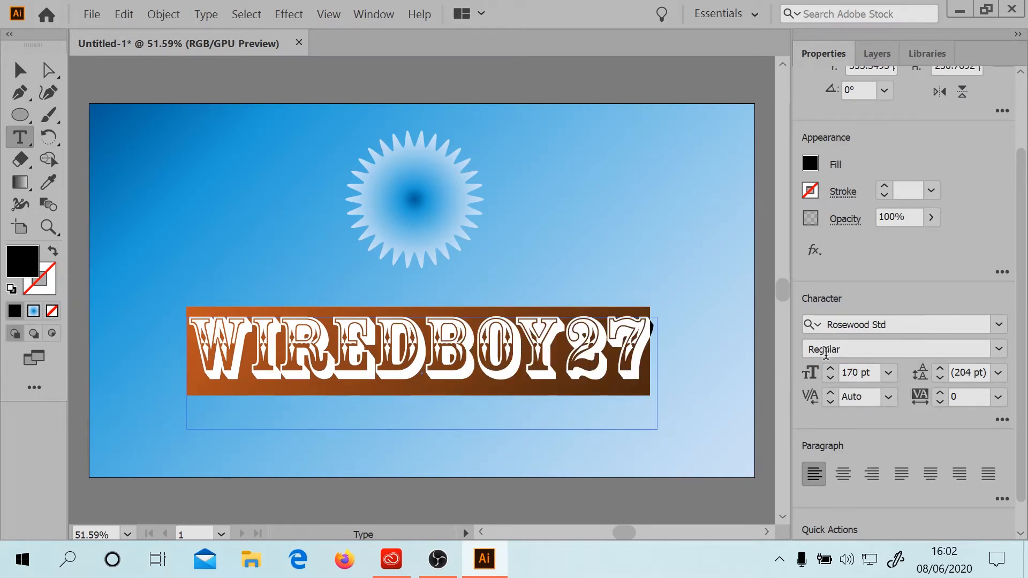
- Finish editing the text, shorten its frame to just below the lettering and move it slightly down, centred under the zigzag circle
{"action": "key", "text": "Escape"}
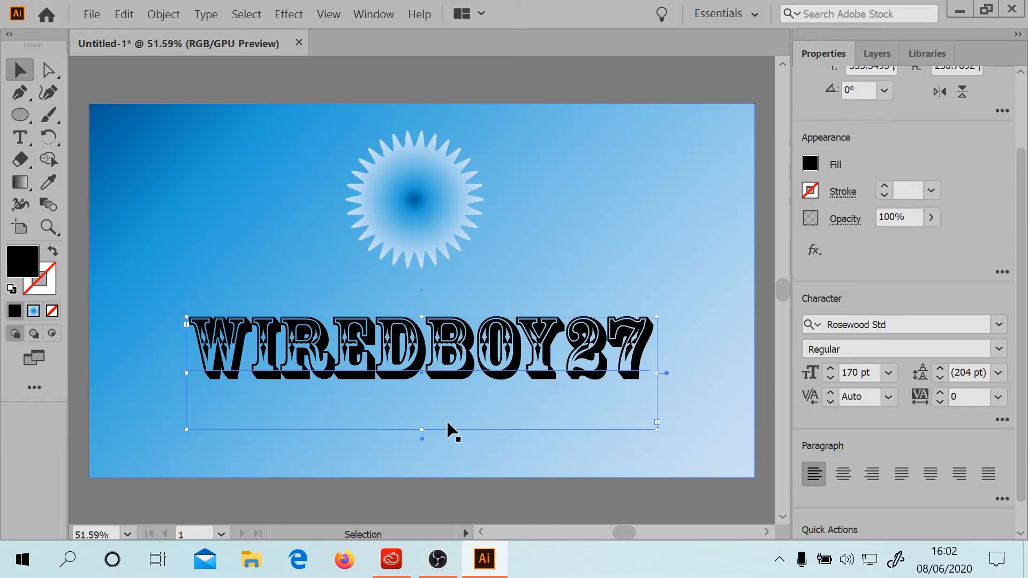
{"action": "left_click_drag", "start_coordinate": [421, 429], "coordinate": [415, 395]}
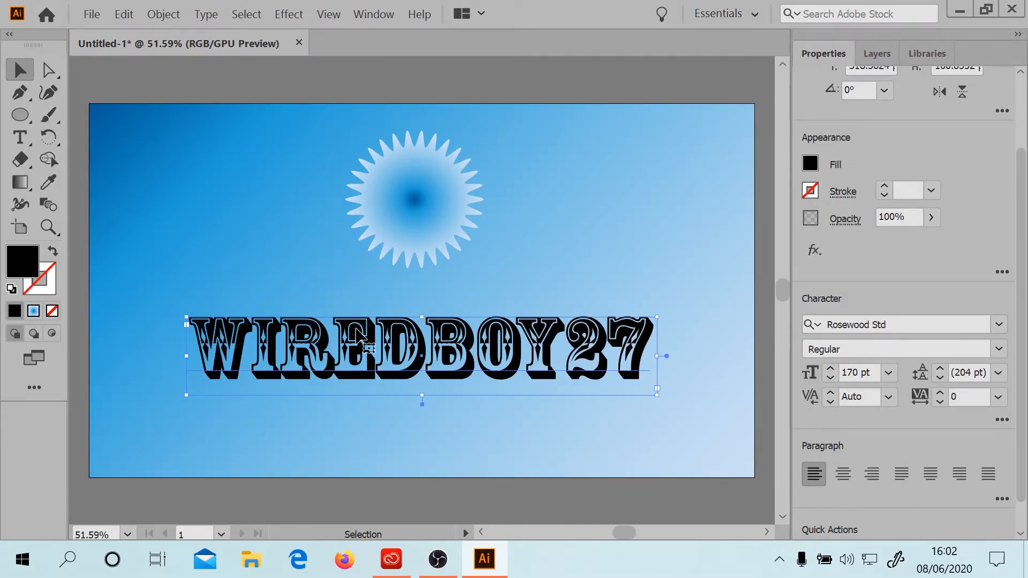
{"action": "mouse_move", "coordinate": [298, 338]}
{"action": "left_mouse_down"}
{"action": "mouse_move", "coordinate": [288, 379]}
{"action": "mouse_move", "coordinate": [288, 353]}
{"action": "left_mouse_up"}
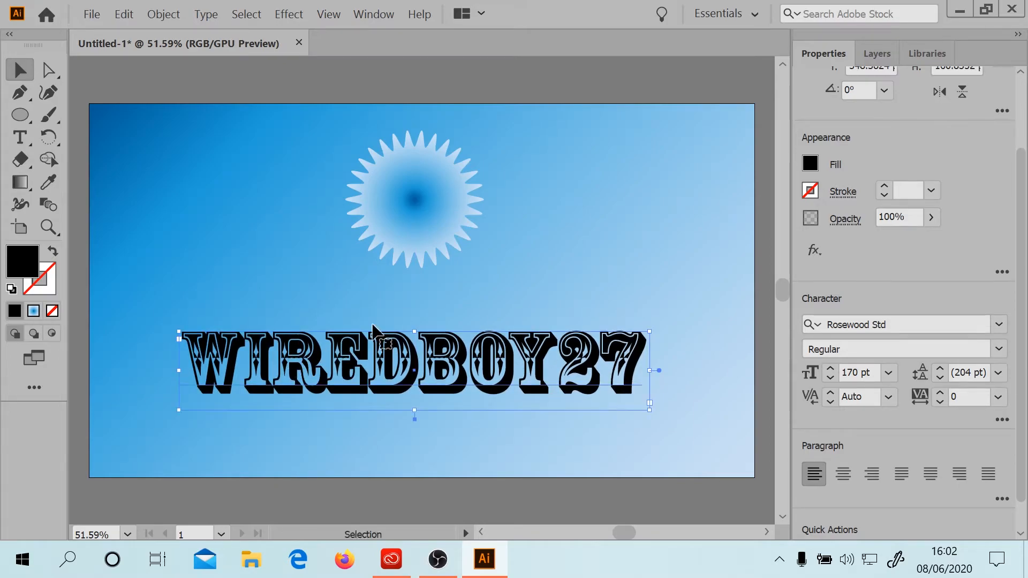
- Add a Drop Shadow effect to the wiredboy27 text with preview on and a bright green shadow colour, #3DE841
{"action": "left_click", "coordinate": [288, 14]}
{"action": "mouse_move", "coordinate": [341, 258]}
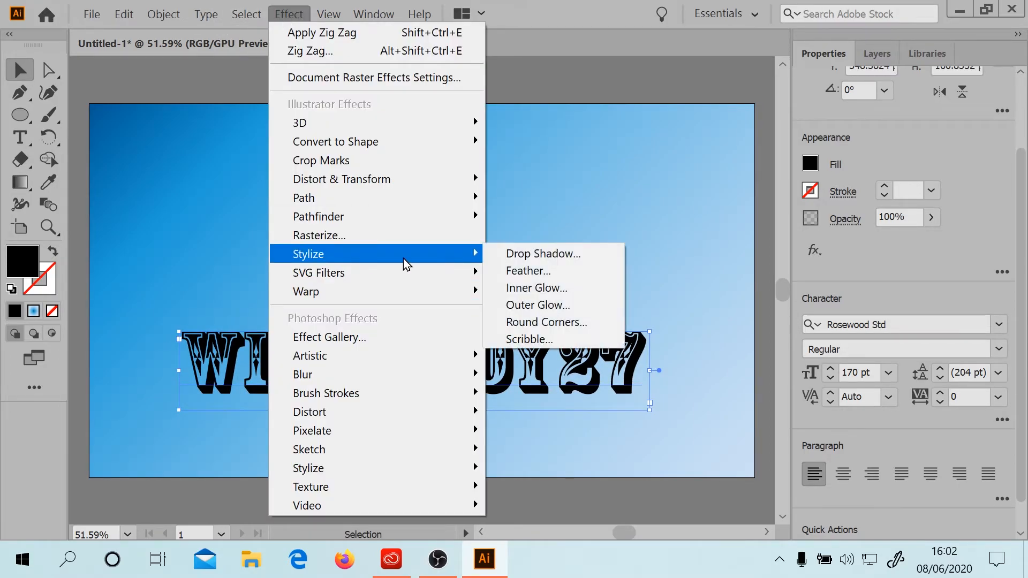
{"action": "left_click", "coordinate": [530, 252]}
{"action": "left_click_drag", "start_coordinate": [723, 175], "coordinate": [828, 184]}
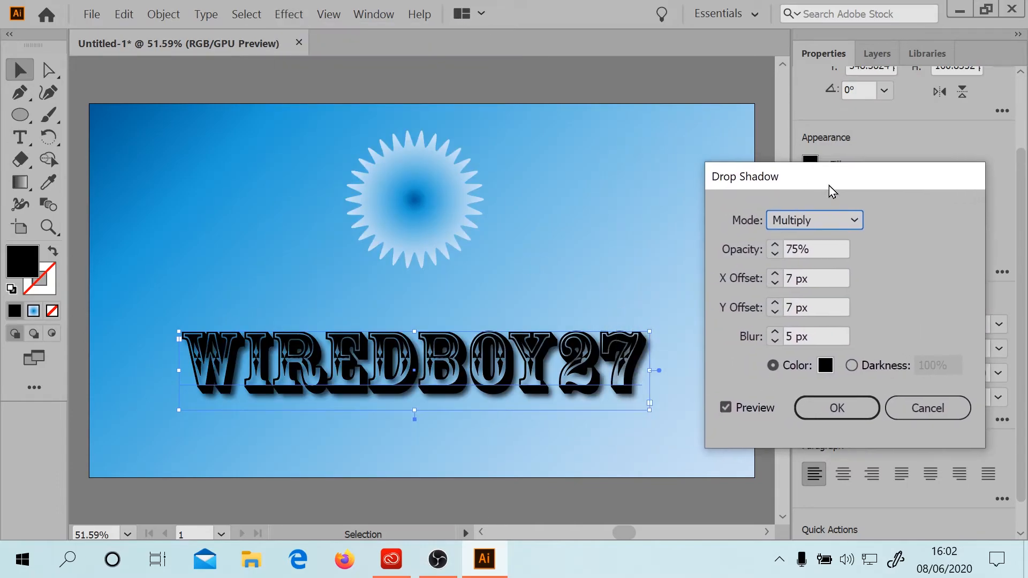
{"action": "left_click", "coordinate": [824, 366]}
{"action": "left_click", "coordinate": [538, 325]}
{"action": "left_click_drag", "start_coordinate": [482, 269], "coordinate": [444, 175]}
{"action": "left_click", "coordinate": [546, 313]}
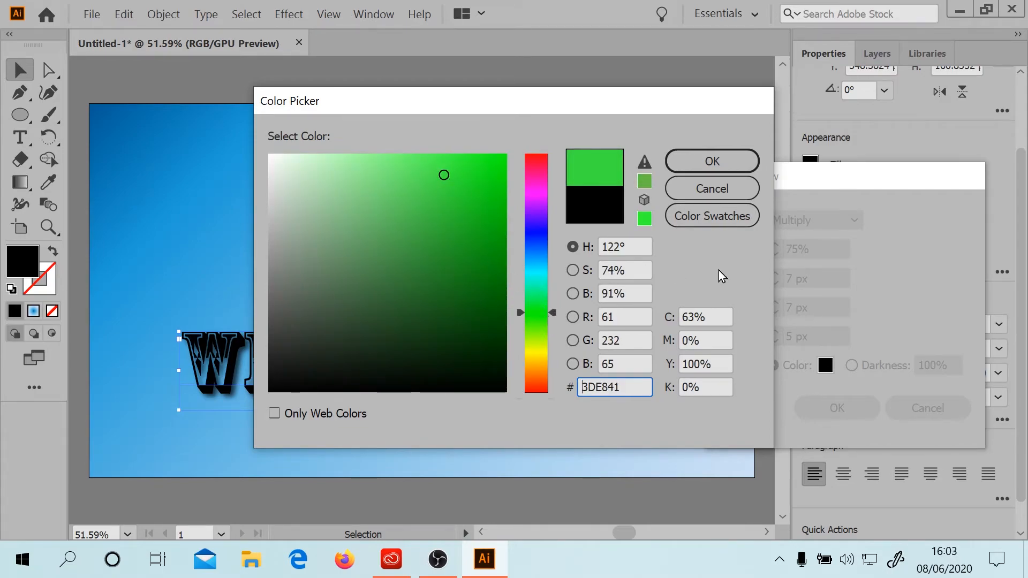
{"action": "left_click", "coordinate": [706, 161]}
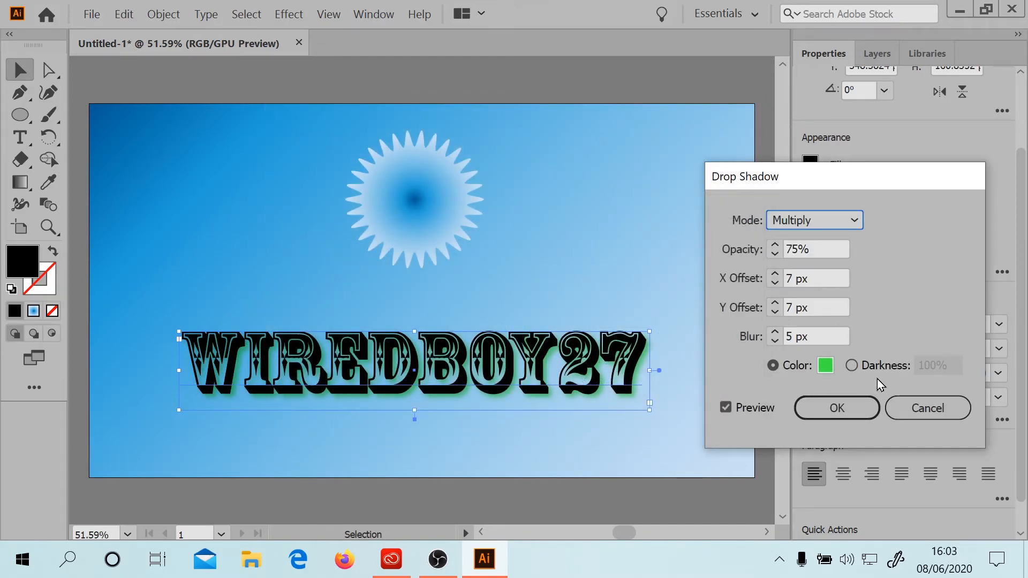
- Set the drop shadow's X and Y offsets to 5 px each and its blur to 10 px
{"action": "left_click", "coordinate": [774, 312]}
{"action": "left_click", "coordinate": [775, 312]}
{"action": "left_click", "coordinate": [776, 274]}
{"action": "left_click", "coordinate": [776, 283]}
{"action": "left_click", "coordinate": [776, 284]}
{"action": "left_click", "coordinate": [776, 284]}
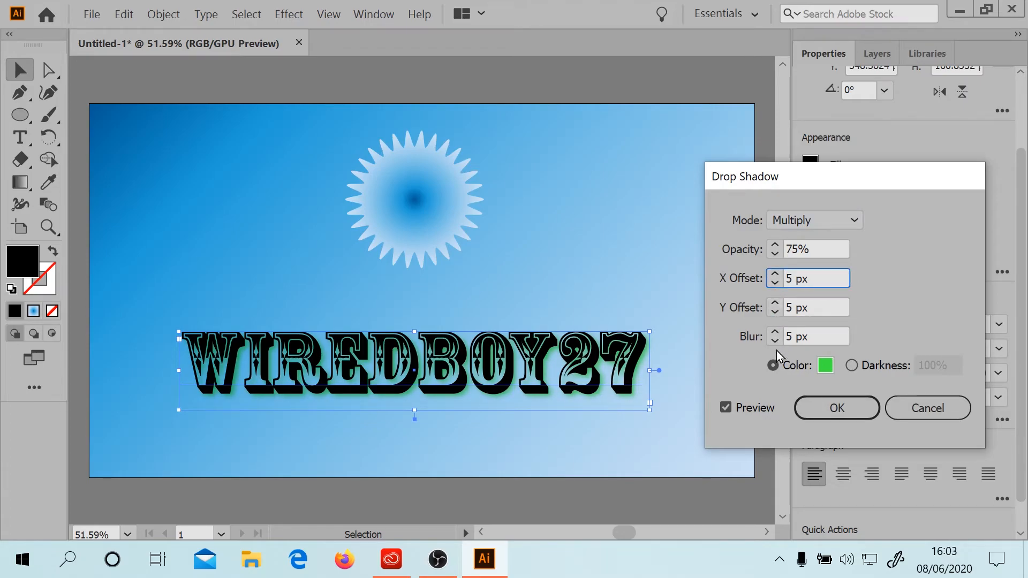
{"action": "left_click", "coordinate": [774, 331]}
{"action": "left_click", "coordinate": [774, 331]}
{"action": "left_click", "coordinate": [774, 332]}
{"action": "left_click", "coordinate": [774, 331]}
{"action": "left_click", "coordinate": [774, 331]}
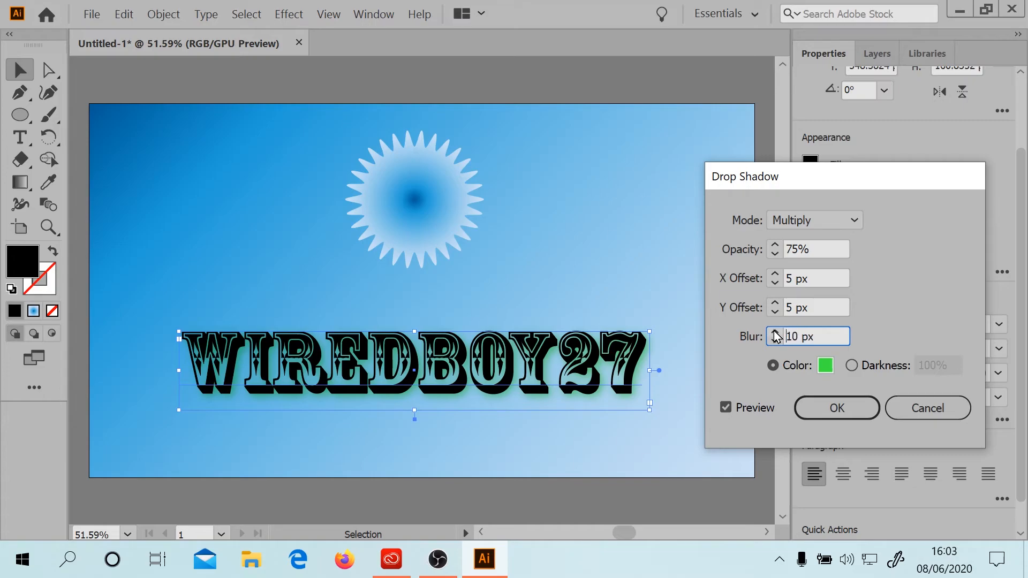
- Raise the drop shadow's opacity to 99% and apply the effect
{"action": "left_click", "coordinate": [775, 247]}
{"action": "left_click", "coordinate": [775, 246]}
{"action": "left_click", "coordinate": [775, 246]}
{"action": "left_click", "coordinate": [775, 246]}
{"action": "left_click", "coordinate": [775, 246]}
{"action": "left_click", "coordinate": [775, 246]}
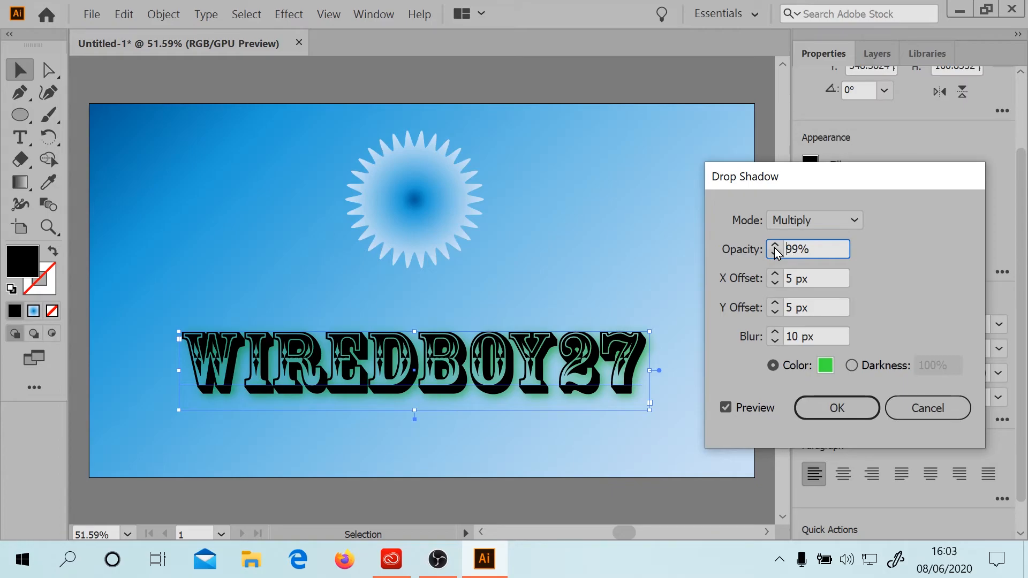
{"action": "left_click", "coordinate": [835, 409]}
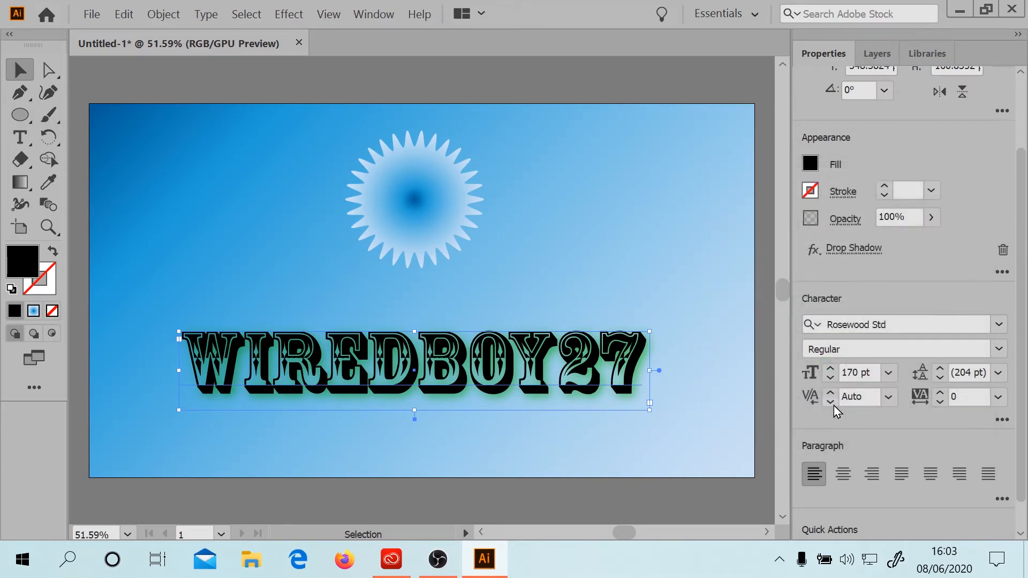
{"action": "left_click", "coordinate": [138, 193]}
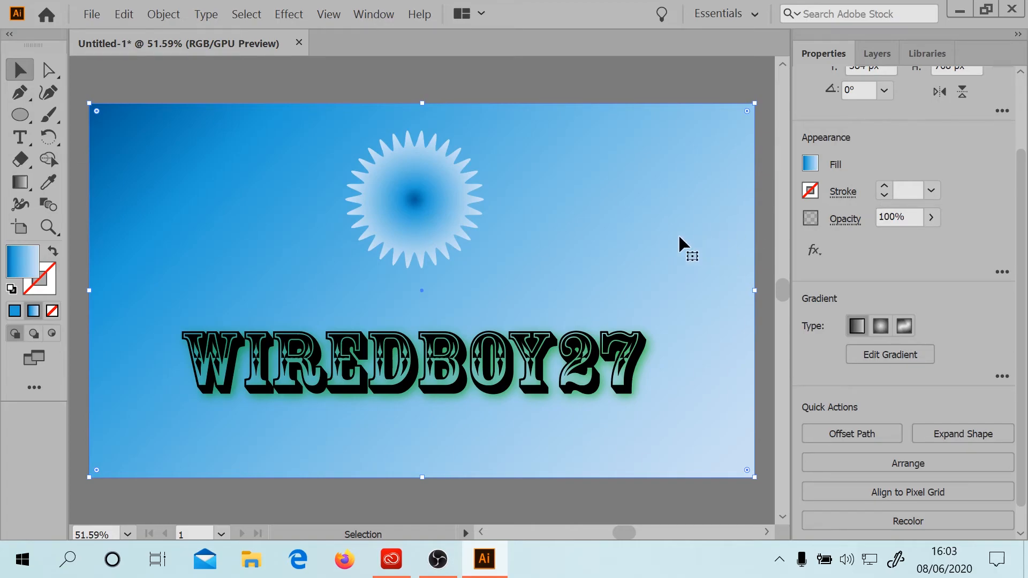
{"action": "left_click", "coordinate": [863, 56]}
{"action": "left_click", "coordinate": [821, 58]}
- Select the wiredboy27 text and browse the installed fonts, previewing different typefaces on it
{"action": "left_click", "coordinate": [285, 370]}
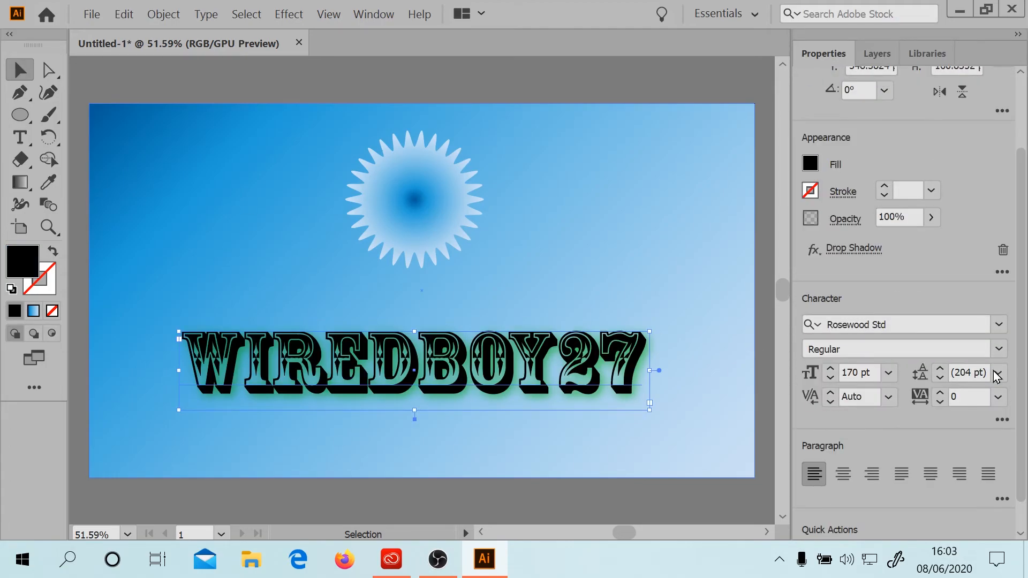
{"action": "scroll", "coordinate": [1017, 343], "scroll_direction": "down", "scroll_amount": 2}
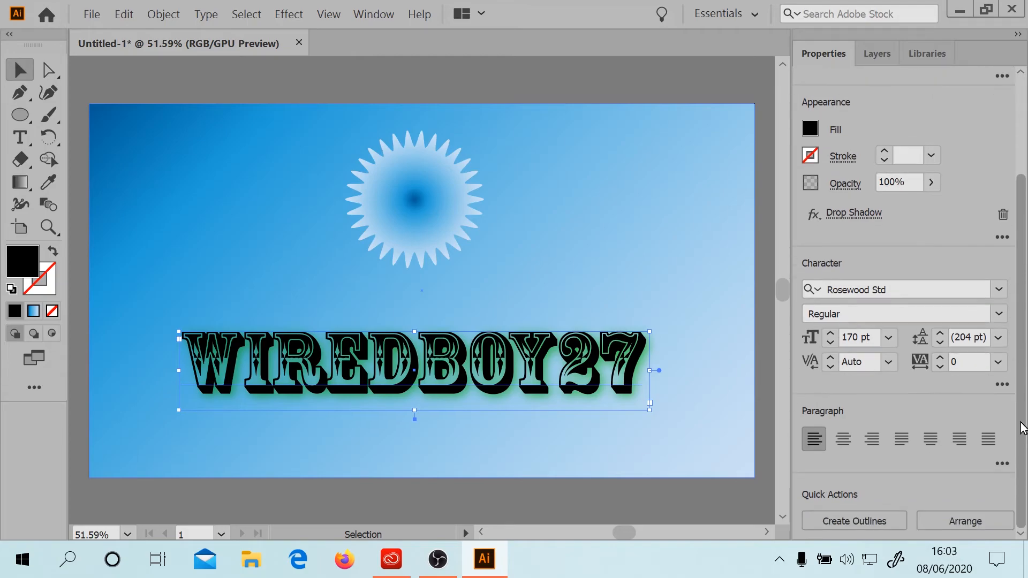
{"action": "left_click", "coordinate": [999, 289]}
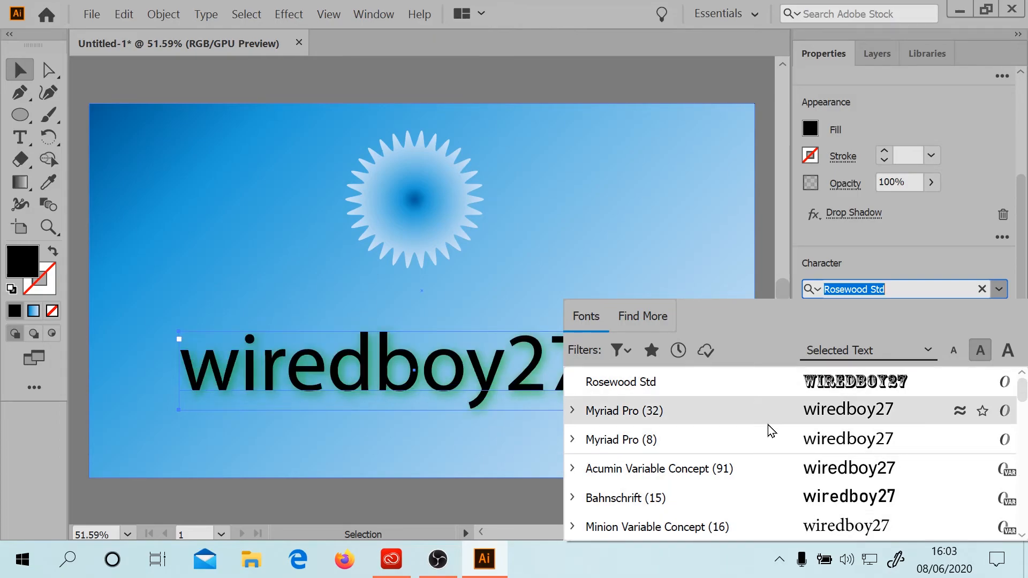
{"action": "key", "text": "Down"}
{"action": "key", "text": "Down"}
{"action": "key", "text": "Down"}
{"action": "key", "text": "Down"}
{"action": "key", "text": "Down"}
{"action": "key", "text": "Down"}
{"action": "key", "text": "Down"}
{"action": "key", "text": "Down"}
{"action": "key", "text": "Down"}
{"action": "key", "text": "Down"}
{"action": "key", "text": "Down"}
{"action": "key", "text": "Down"}
{"action": "key", "text": "Up"}
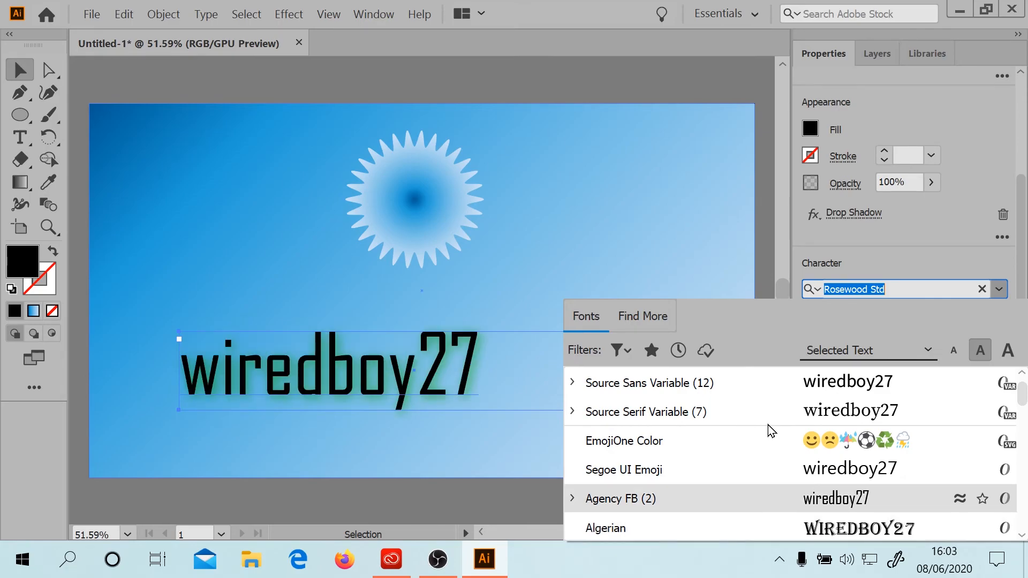
{"action": "key", "text": "Down"}
{"action": "key", "text": "Down"}
{"action": "key", "text": "Down"}
{"action": "key", "text": "Down"}
{"action": "key", "text": "Down"}
{"action": "key", "text": "Down"}
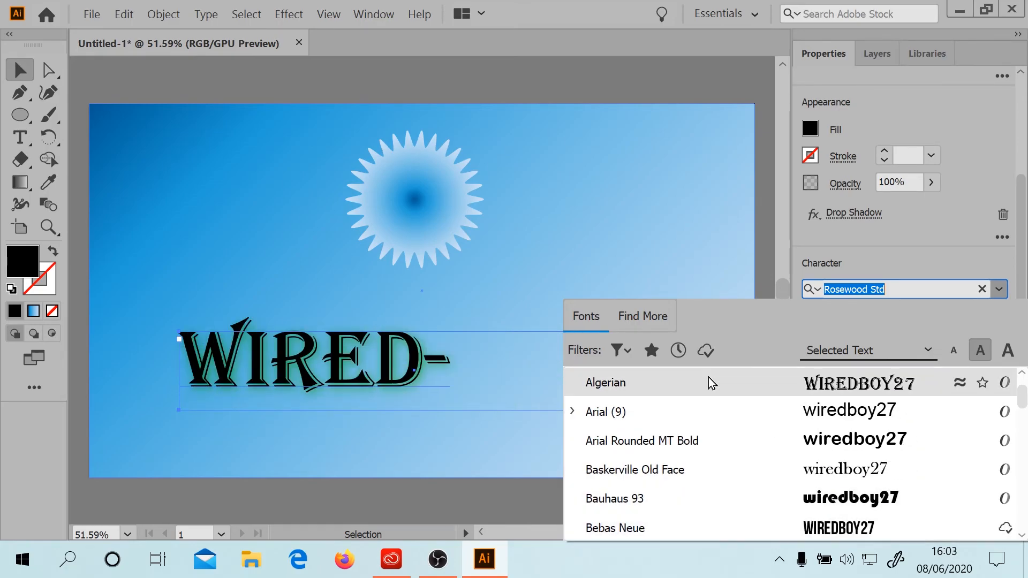
{"action": "scroll", "coordinate": [770, 433], "scroll_direction": "down", "scroll_amount": 15}
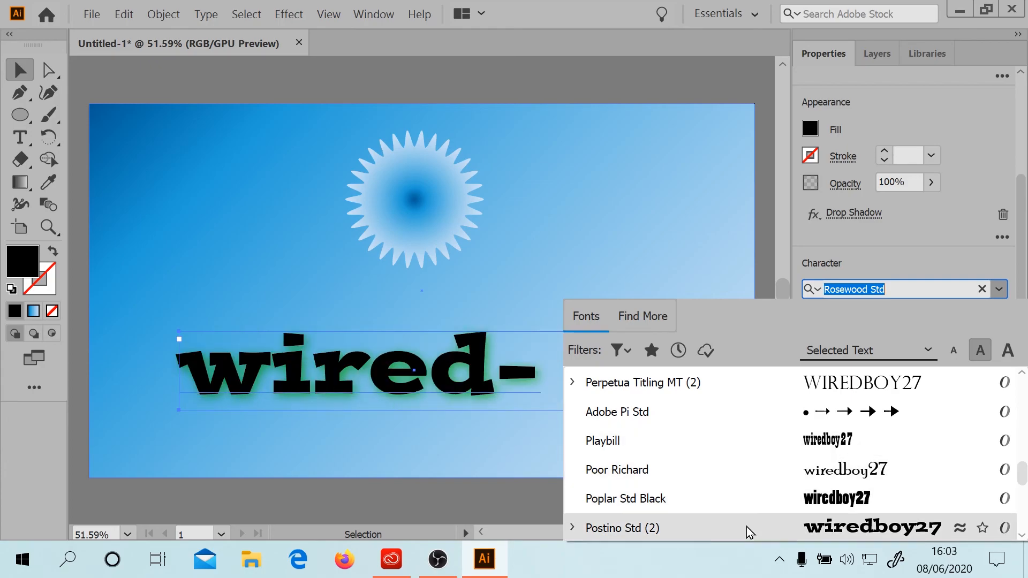
{"action": "scroll", "coordinate": [661, 475], "scroll_direction": "down", "scroll_amount": 15}
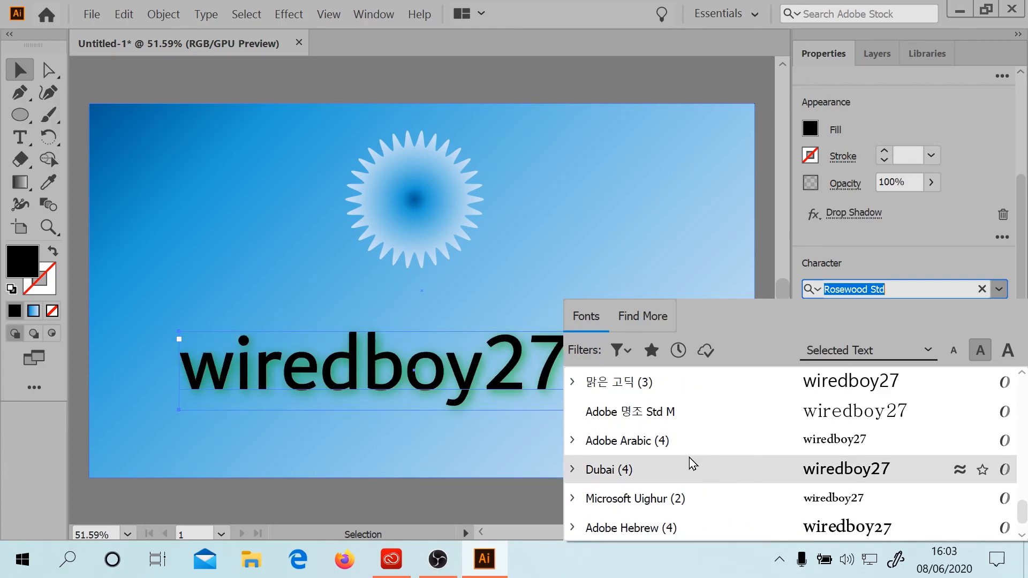
{"action": "scroll", "coordinate": [696, 504], "scroll_direction": "down", "scroll_amount": 5}
{"action": "scroll", "coordinate": [696, 504], "scroll_direction": "up", "scroll_amount": 20}
{"action": "scroll", "coordinate": [696, 482], "scroll_direction": "up", "scroll_amount": 10}
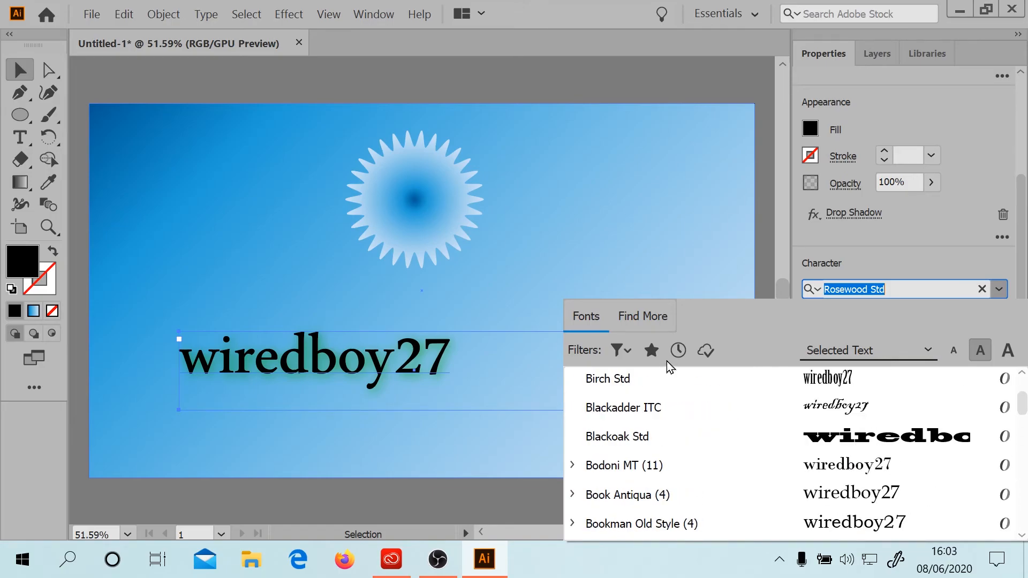
- Browse the online Adobe Fonts collection, previewing different typefaces on the wiredboy27 text, and leave the font list without choosing one
{"action": "left_click", "coordinate": [639, 318]}
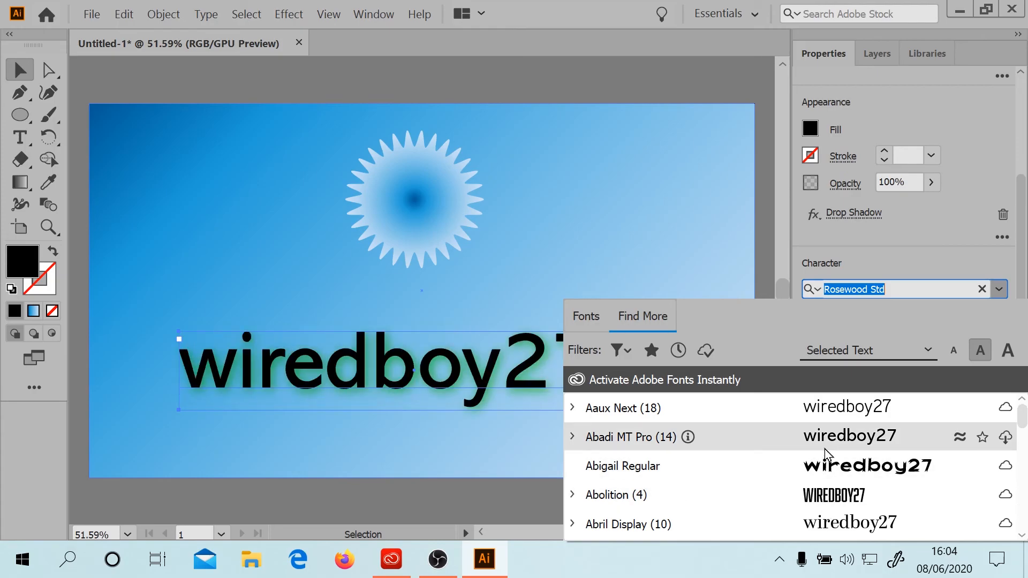
{"action": "scroll", "coordinate": [825, 450], "scroll_direction": "down", "scroll_amount": 10}
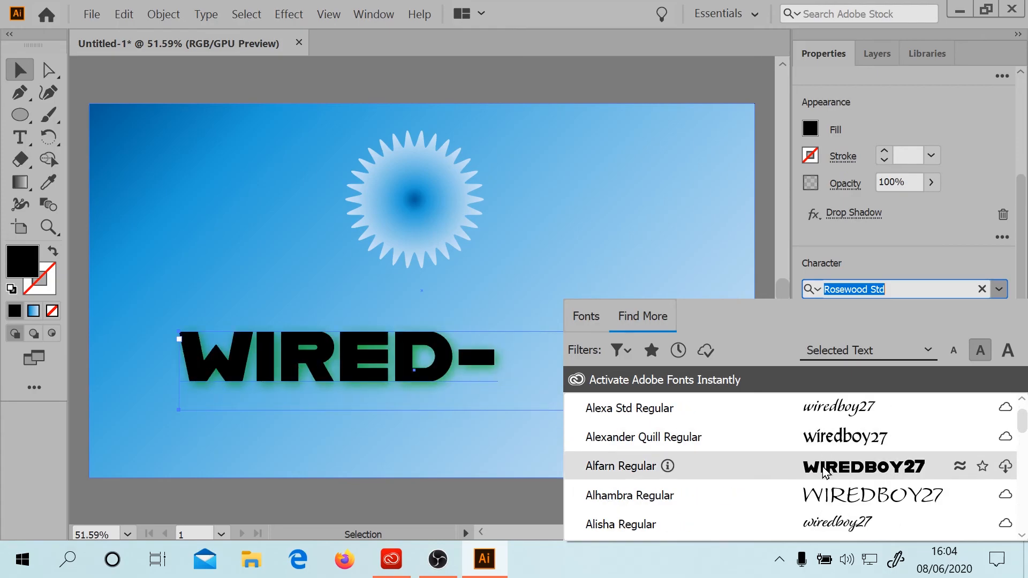
{"action": "scroll", "coordinate": [824, 500], "scroll_direction": "down", "scroll_amount": 6}
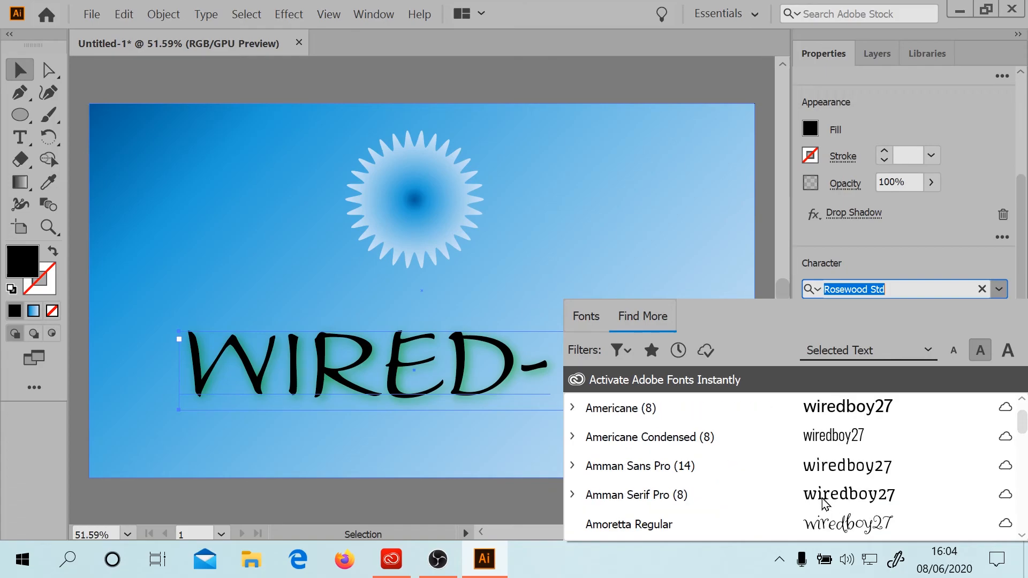
{"action": "scroll", "coordinate": [824, 497], "scroll_direction": "up", "scroll_amount": 3}
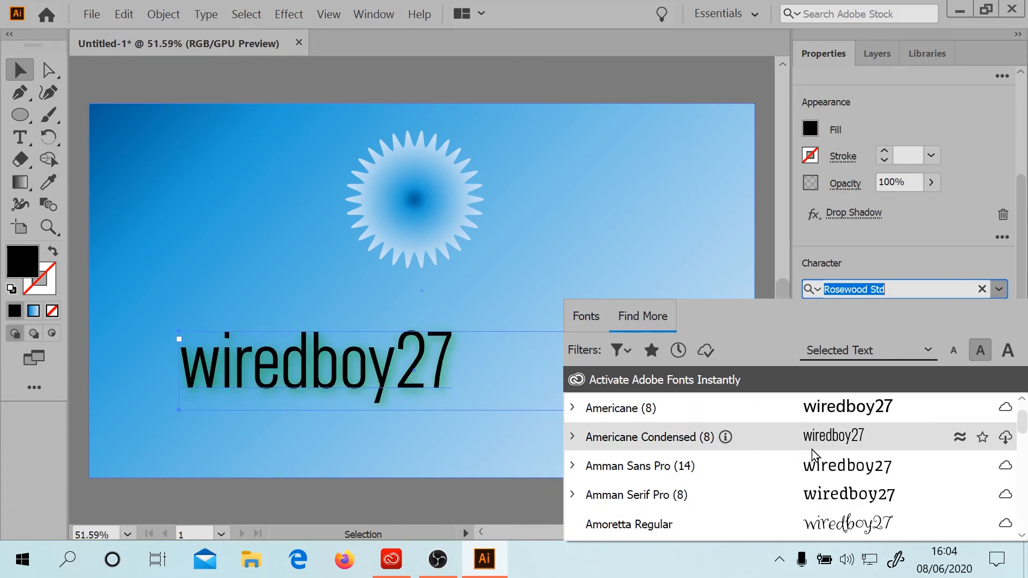
{"action": "scroll", "coordinate": [806, 485], "scroll_direction": "down", "scroll_amount": 3}
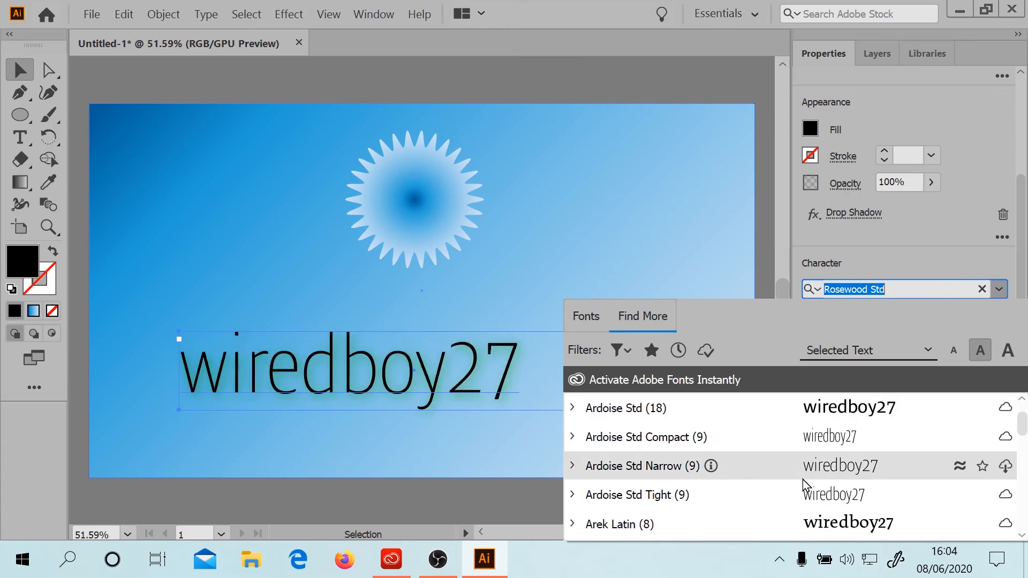
{"action": "scroll", "coordinate": [806, 485], "scroll_direction": "down", "scroll_amount": 5}
{"action": "scroll", "coordinate": [806, 484], "scroll_direction": "down", "scroll_amount": 5}
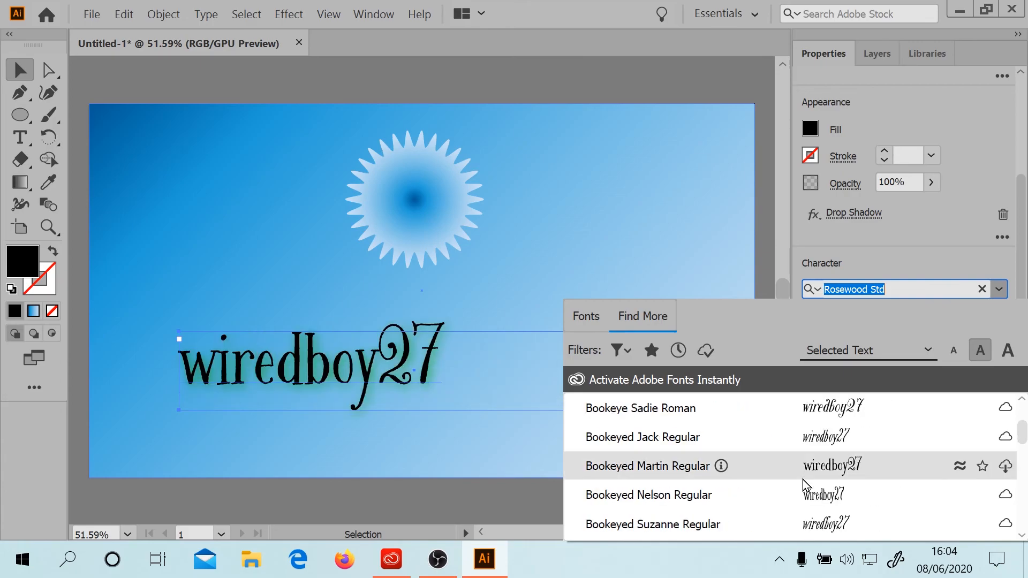
{"action": "scroll", "coordinate": [805, 486], "scroll_direction": "down", "scroll_amount": 10}
{"action": "scroll", "coordinate": [804, 486], "scroll_direction": "up", "scroll_amount": 2}
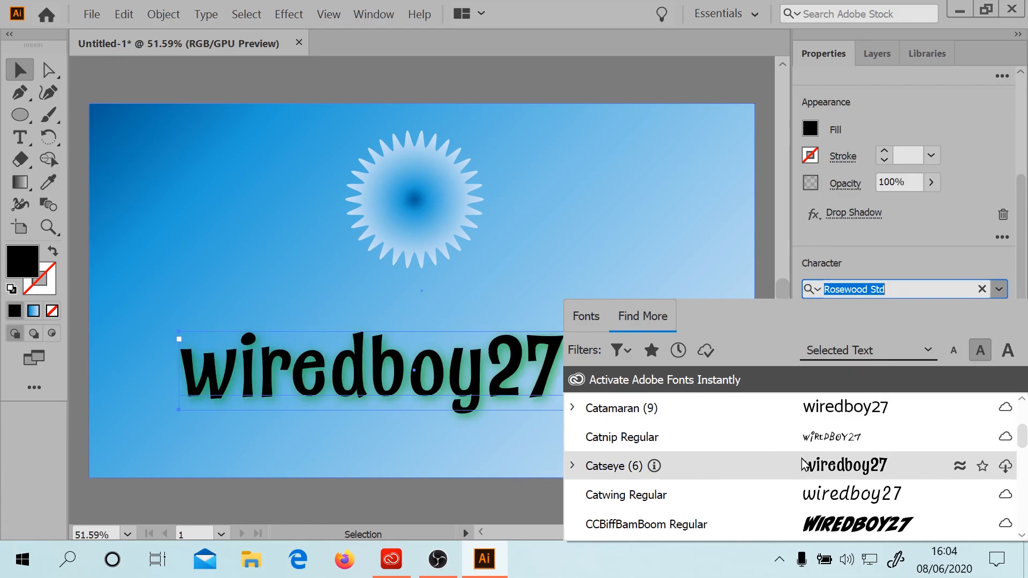
{"action": "scroll", "coordinate": [798, 477], "scroll_direction": "down", "scroll_amount": 2}
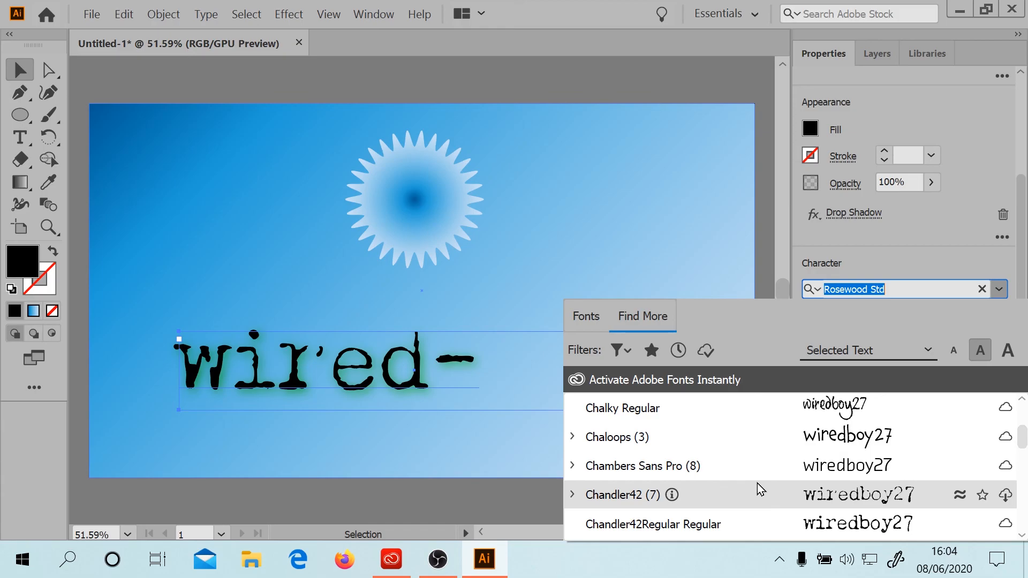
{"action": "scroll", "coordinate": [757, 483], "scroll_direction": "down", "scroll_amount": 15}
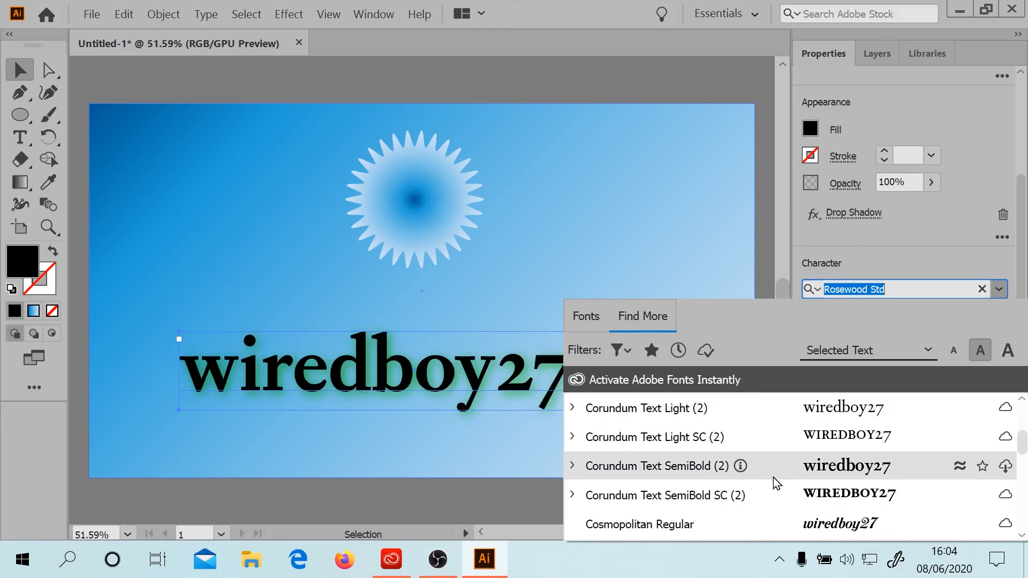
{"action": "scroll", "coordinate": [770, 509], "scroll_direction": "down", "scroll_amount": 10}
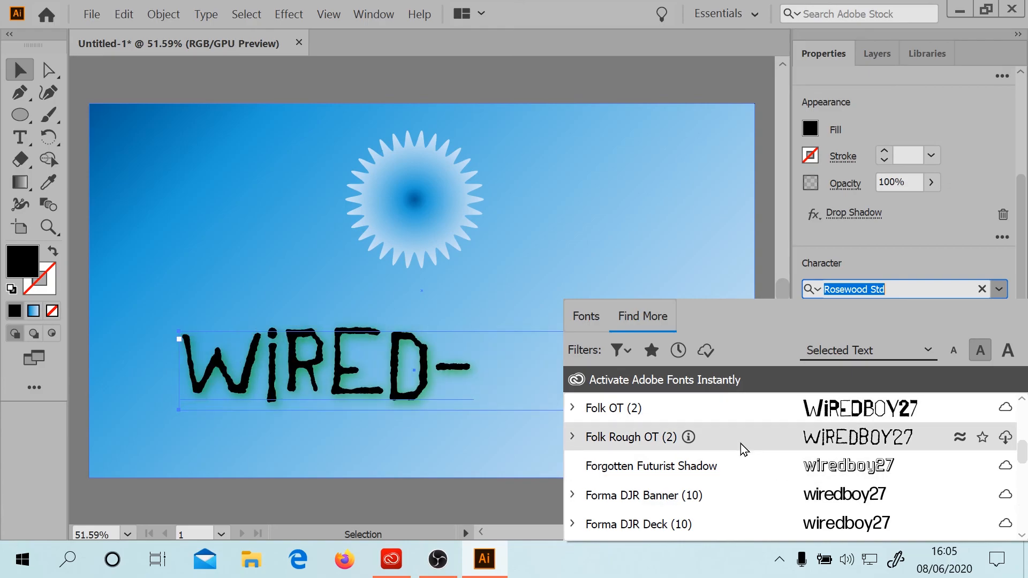
{"action": "scroll", "coordinate": [739, 480], "scroll_direction": "down", "scroll_amount": 5}
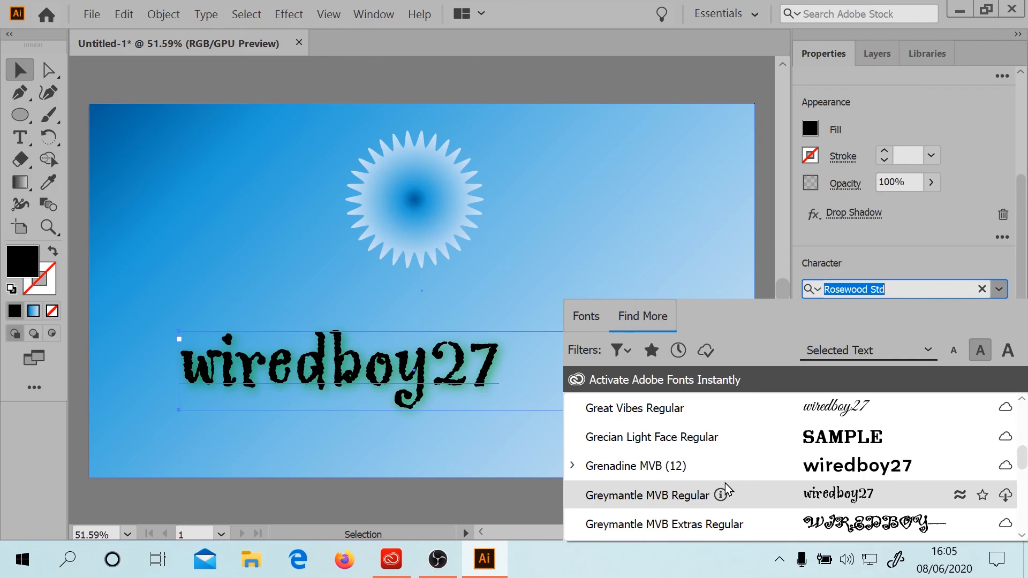
{"action": "scroll", "coordinate": [725, 483], "scroll_direction": "down", "scroll_amount": 5}
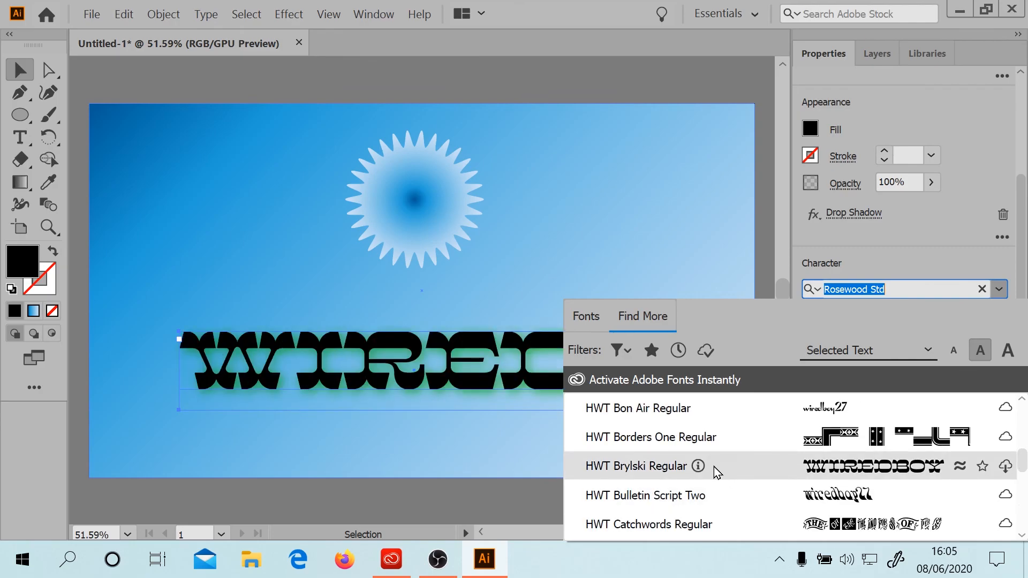
{"action": "key", "text": "Escape"}
- Centre-align the wiredboy27 text within its frame and select the blue gradient background rectangle
{"action": "left_click", "coordinate": [875, 448]}
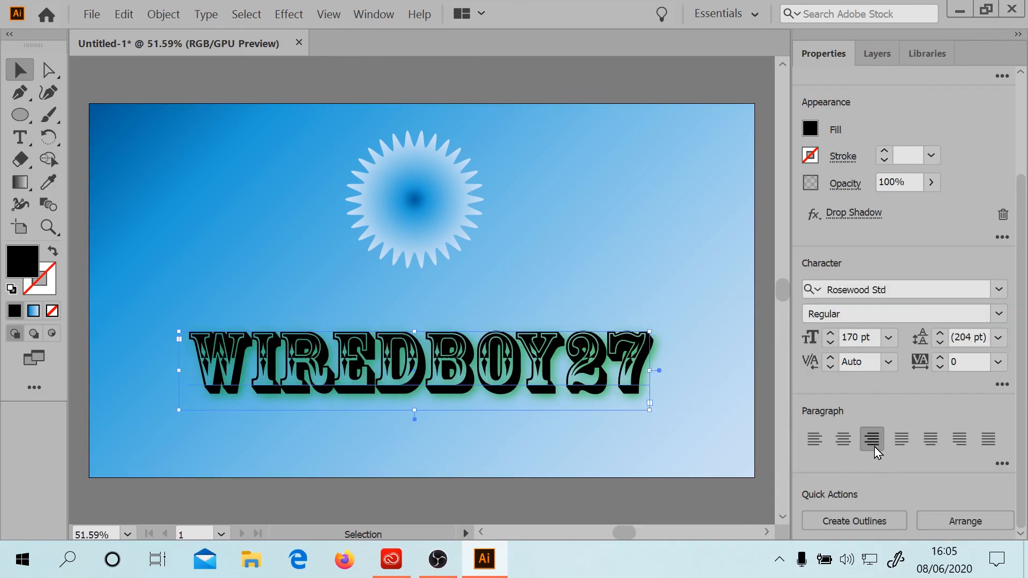
{"action": "left_click", "coordinate": [841, 444]}
{"action": "left_click", "coordinate": [156, 198]}
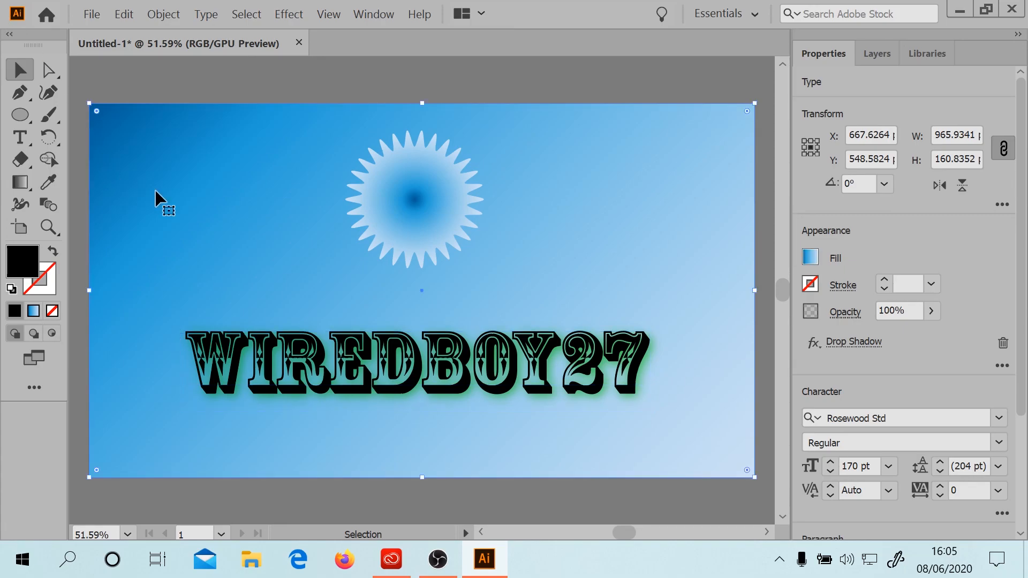